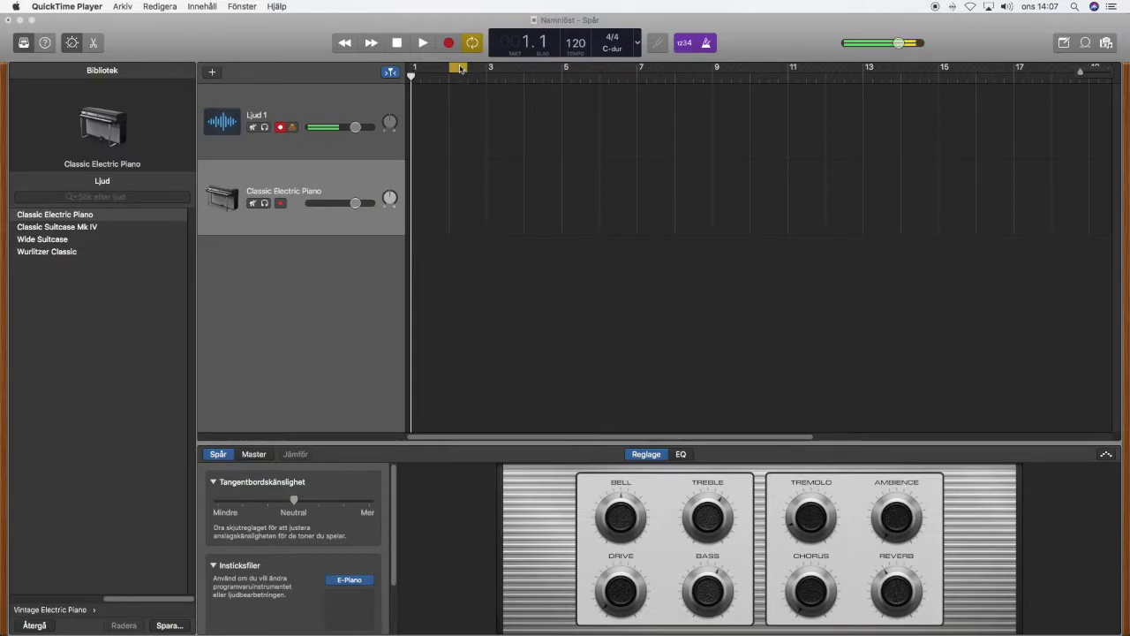
Step: Drag the yellow cycle region in the ruler from bar 2 back to bar 1
left_click_drag(460, 69, 420, 69)
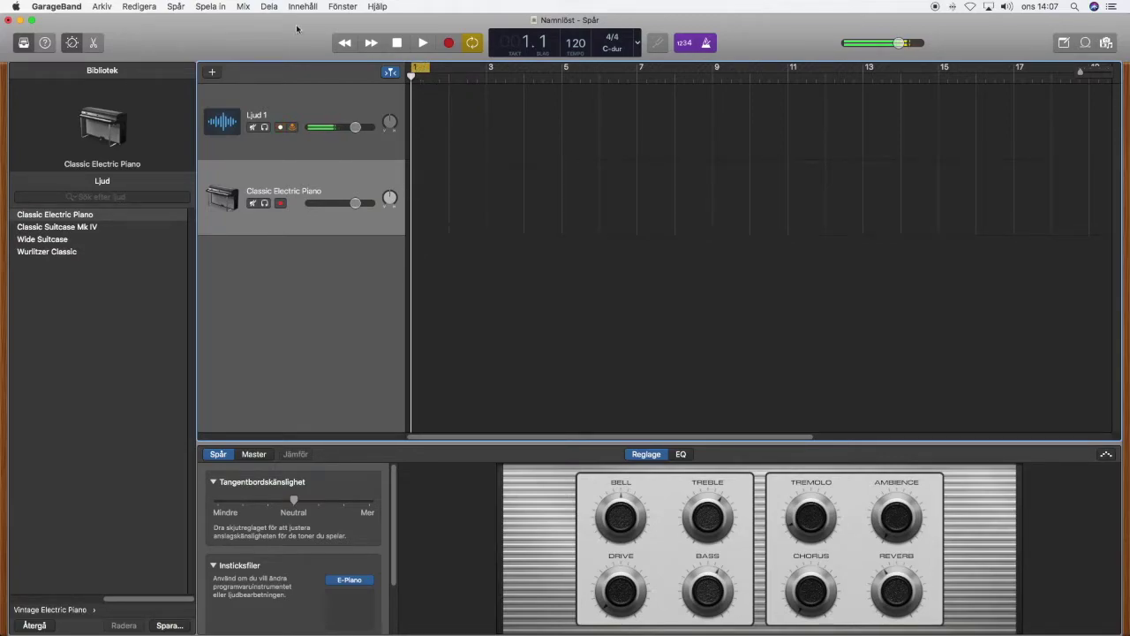
left_click(270, 7)
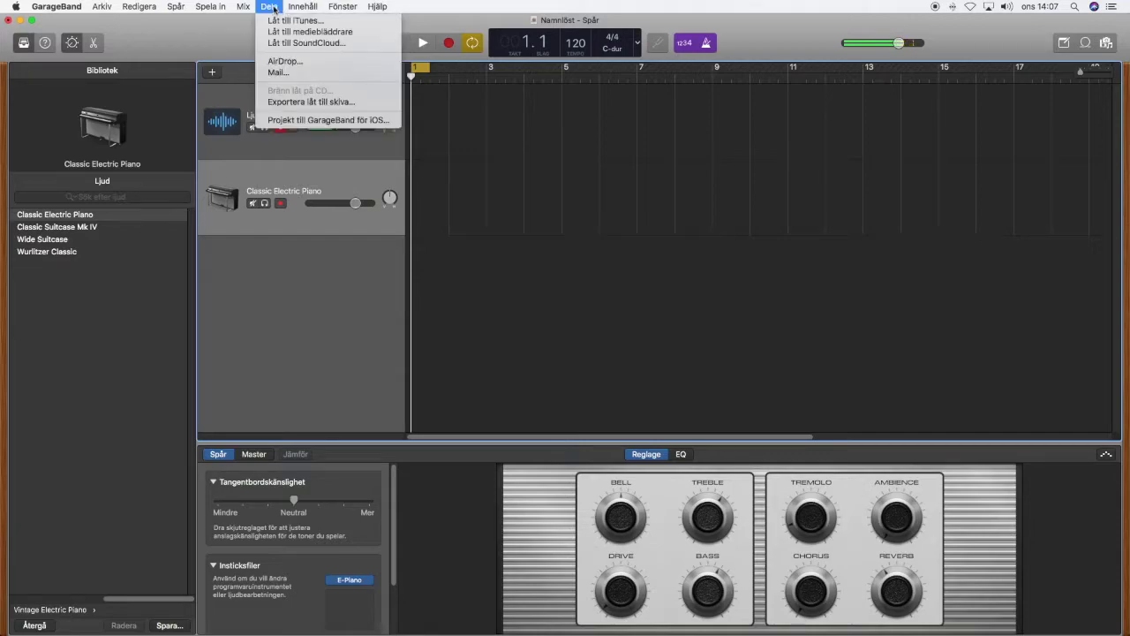
left_click(319, 103)
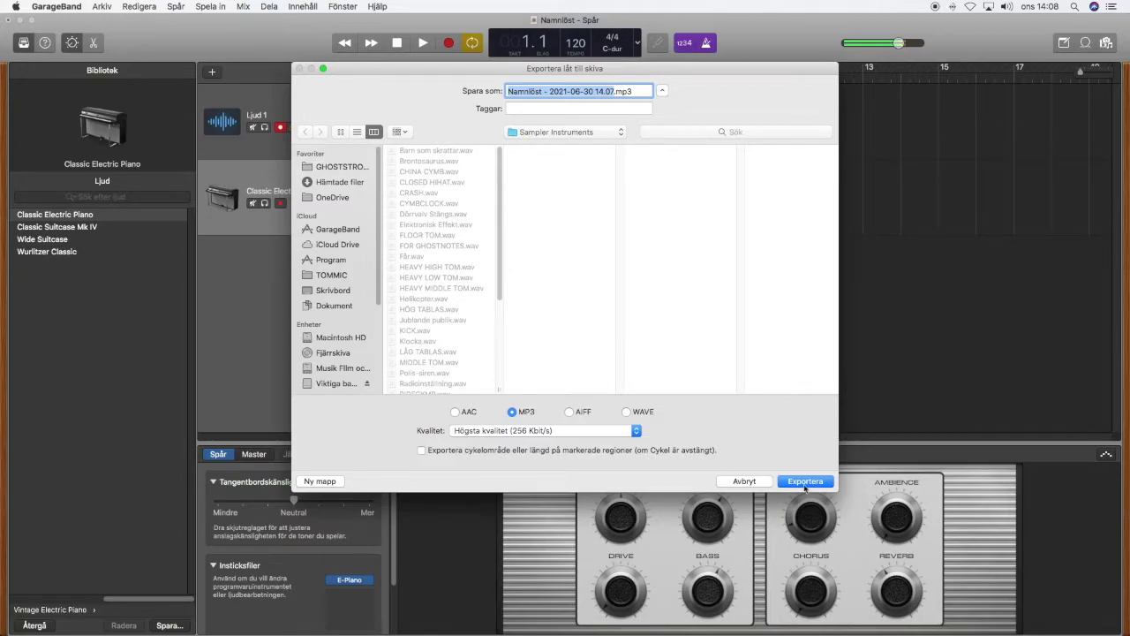
left_click(627, 412)
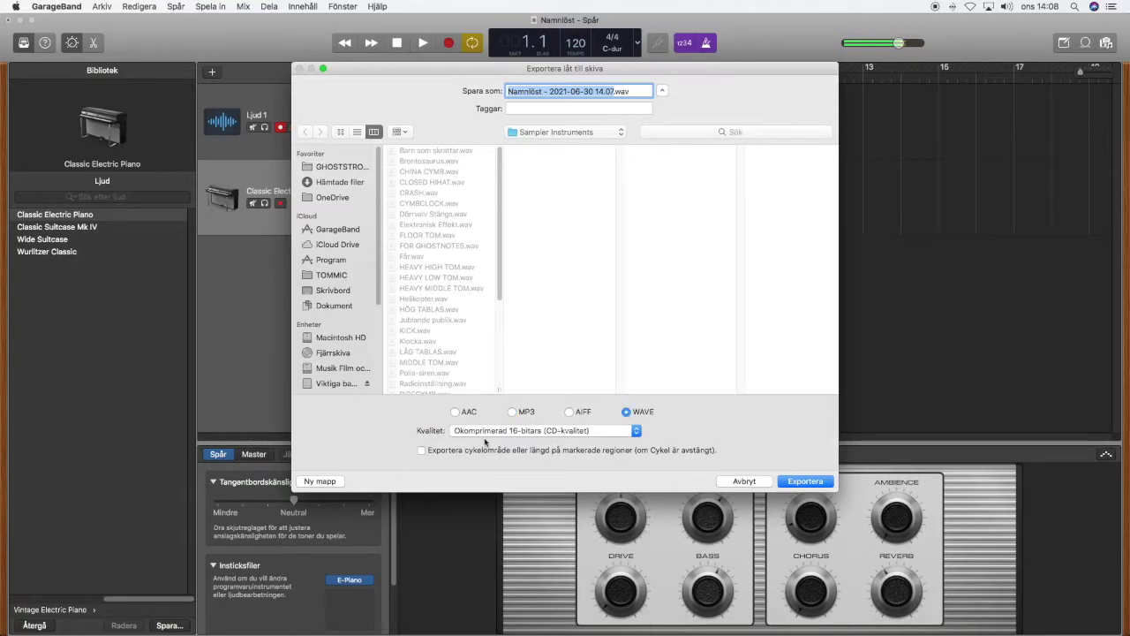
left_click(422, 451)
left_click(745, 481)
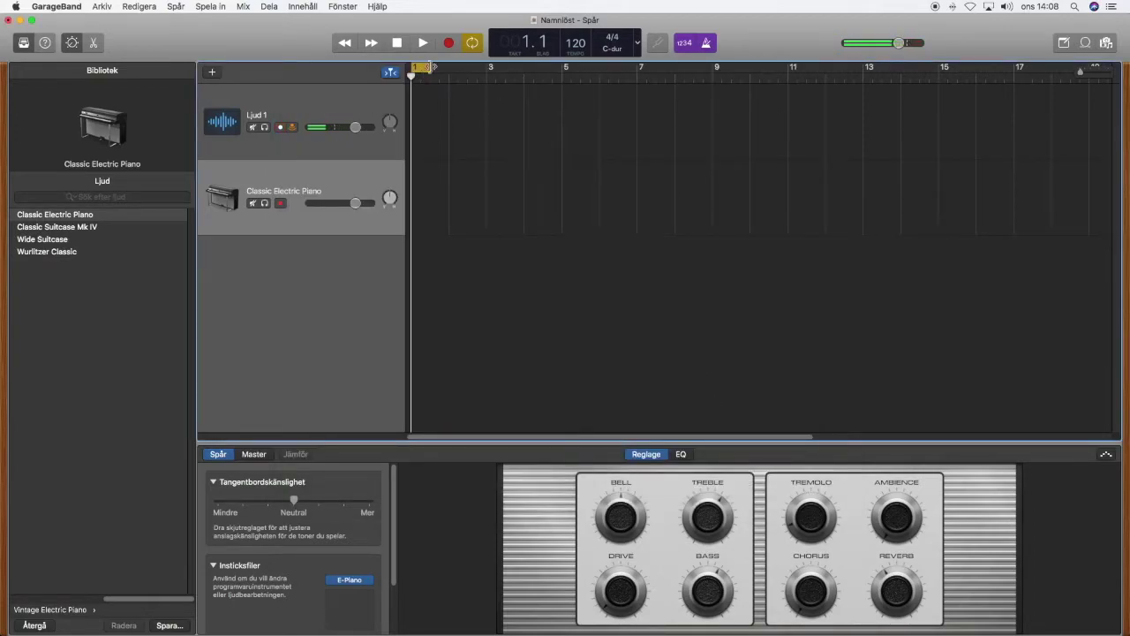
Step: Move the cycle region to bar 2, then try exporting the song as WAVE and cancel
left_click_drag(423, 67, 460, 69)
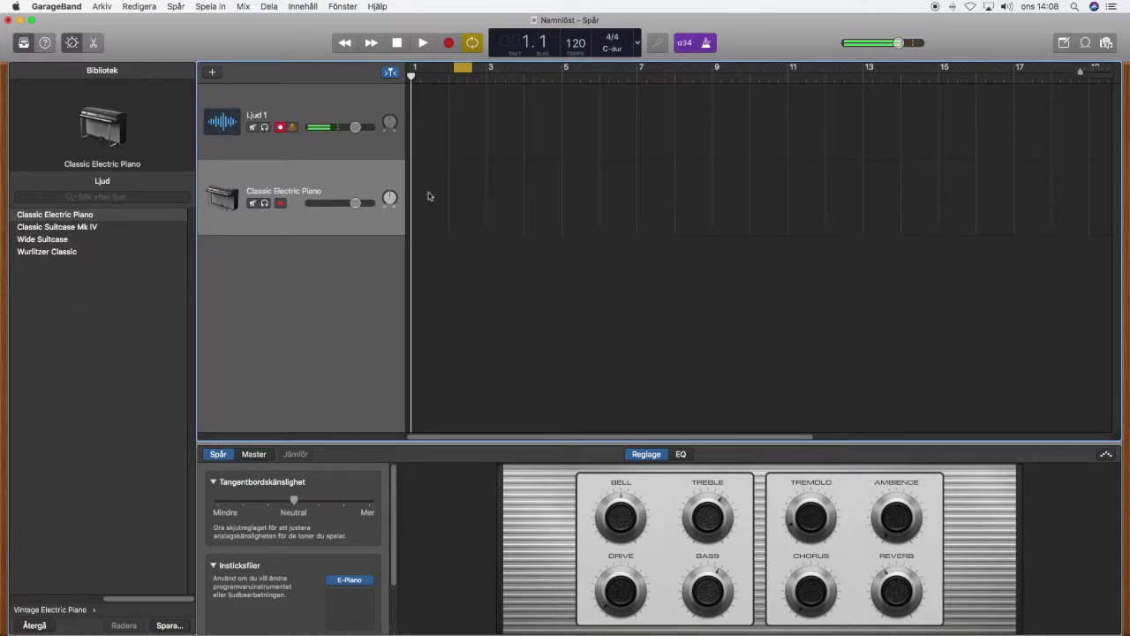
left_click(270, 7)
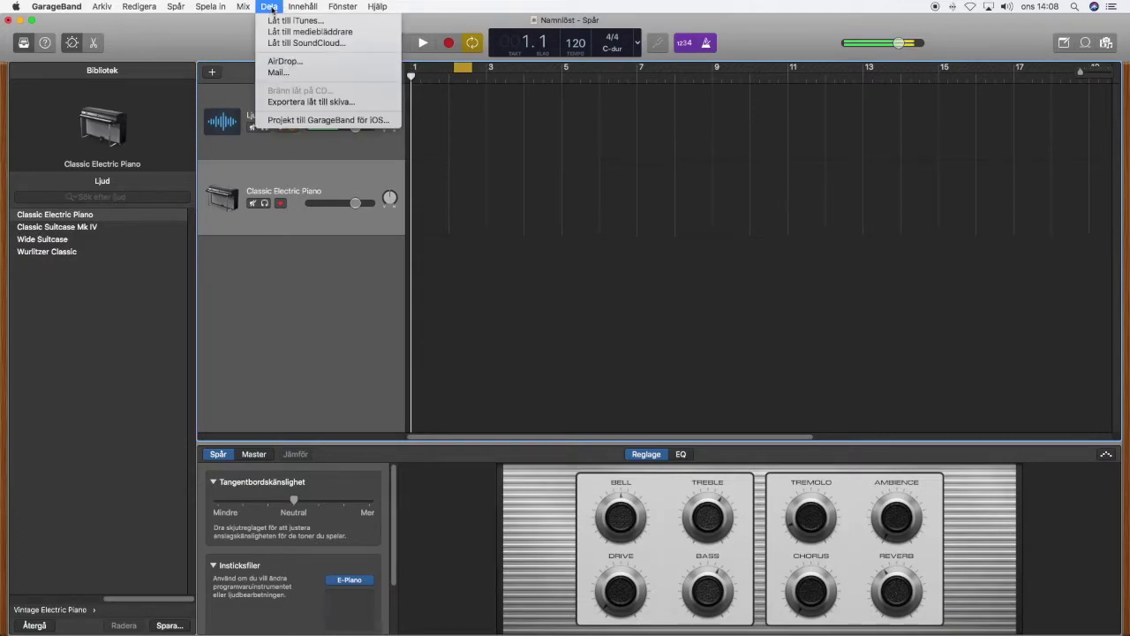
left_click(318, 104)
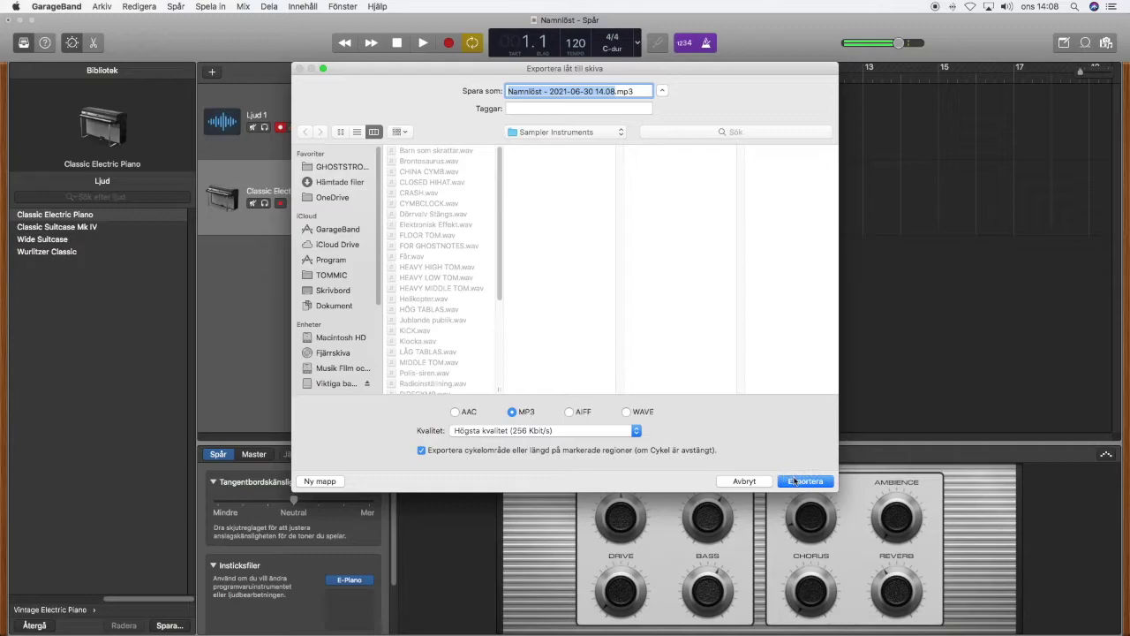
left_click(626, 412)
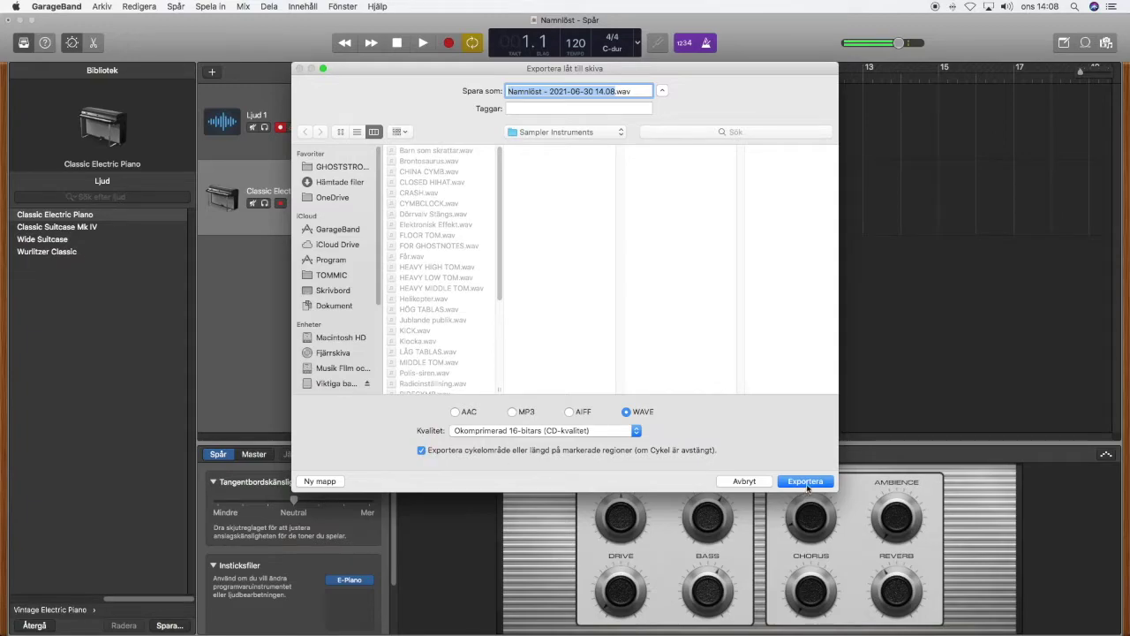
left_click(745, 484)
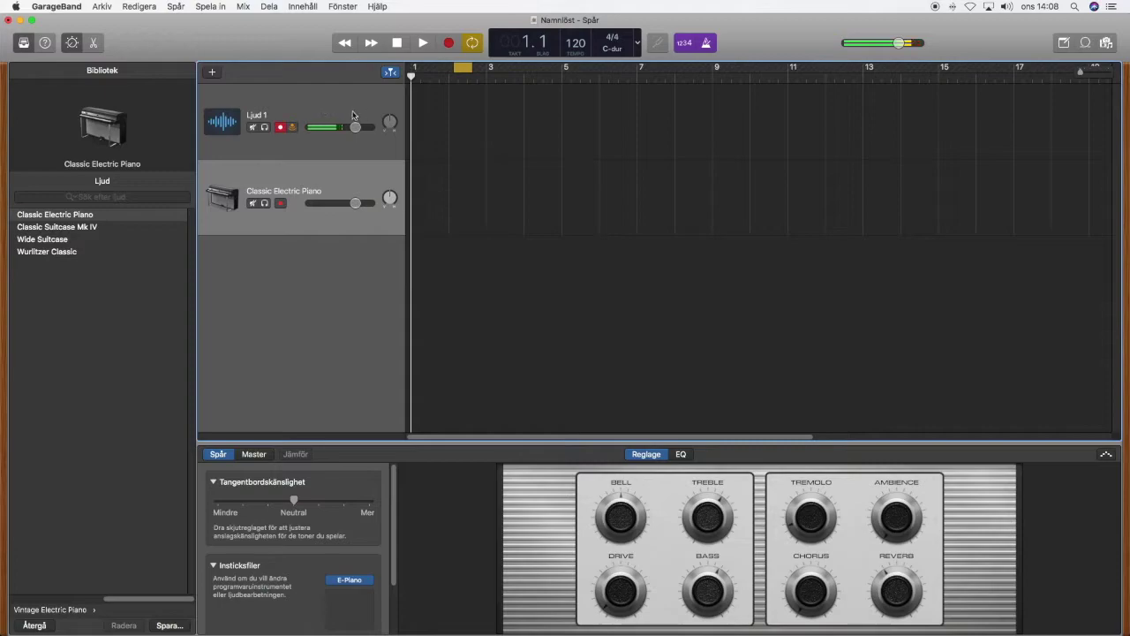
Step: Slide the cycle region from bar 2 to just after bar 7
mouse_move(119, 141)
left_click_drag(462, 68, 660, 69)
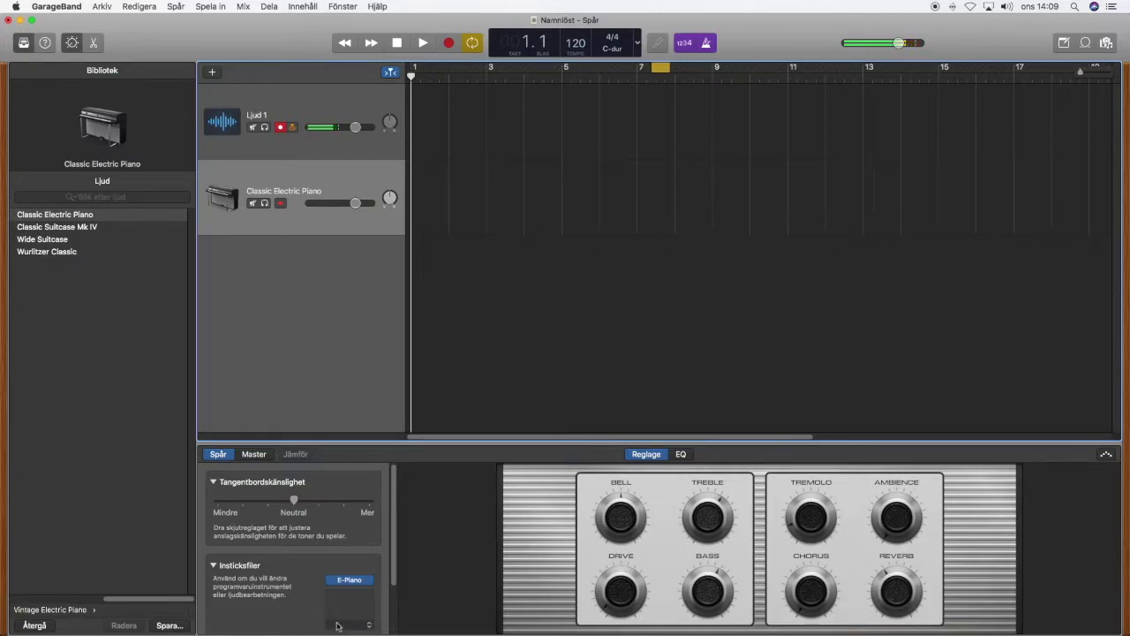
Step: Replace Inst 1's E-Piano plug-in with a mono AUSampler and position its window
left_click(371, 583)
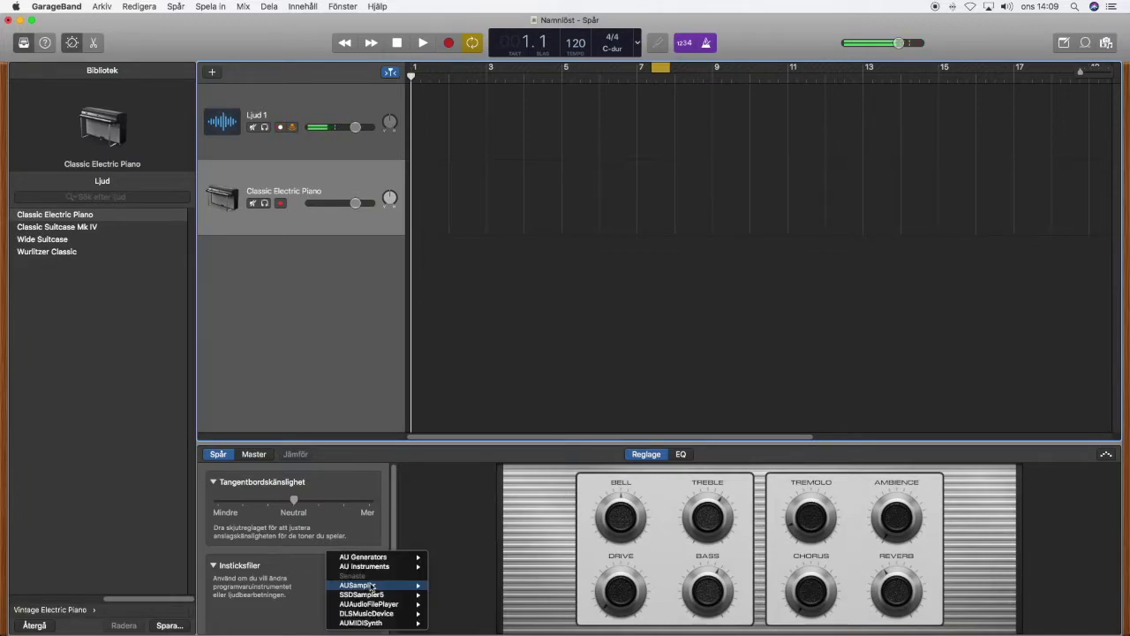
mouse_move(359, 589)
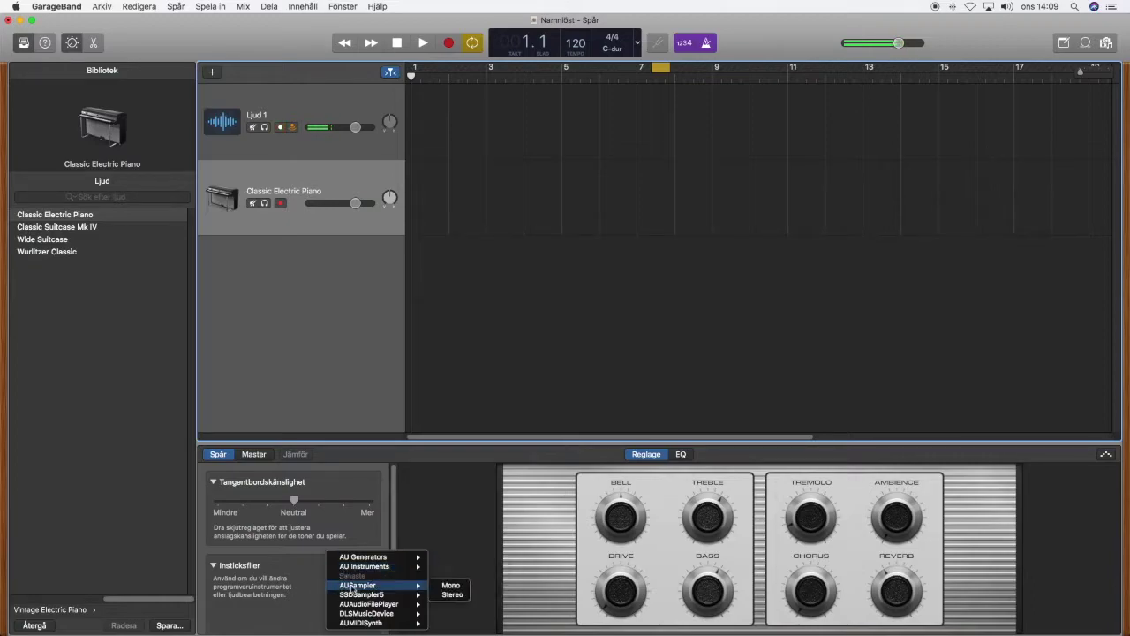
left_click(450, 585)
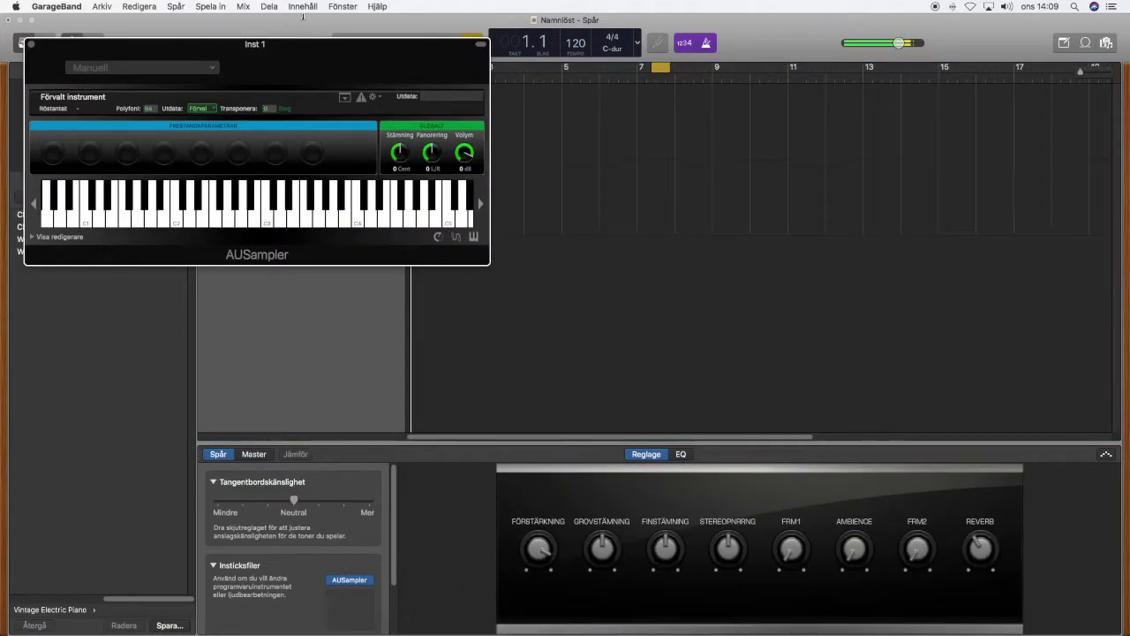
left_click_drag(289, 46, 536, 94)
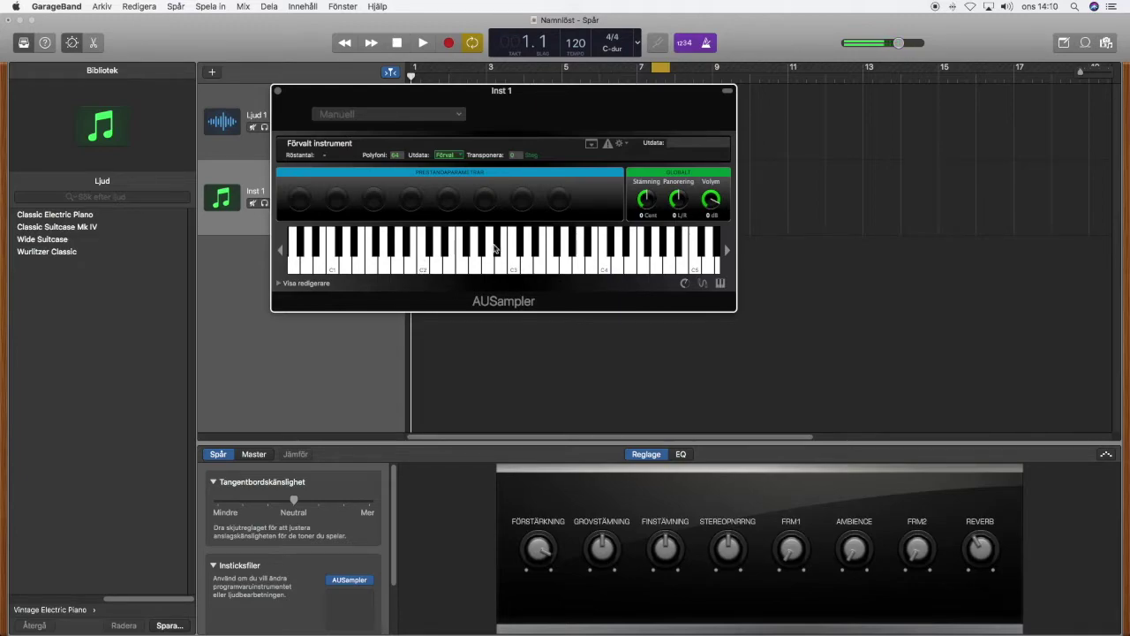
Step: Show the AUSampler zone editor, audition the Sine 440 Built-in zone, and add a new zone
left_click(279, 285)
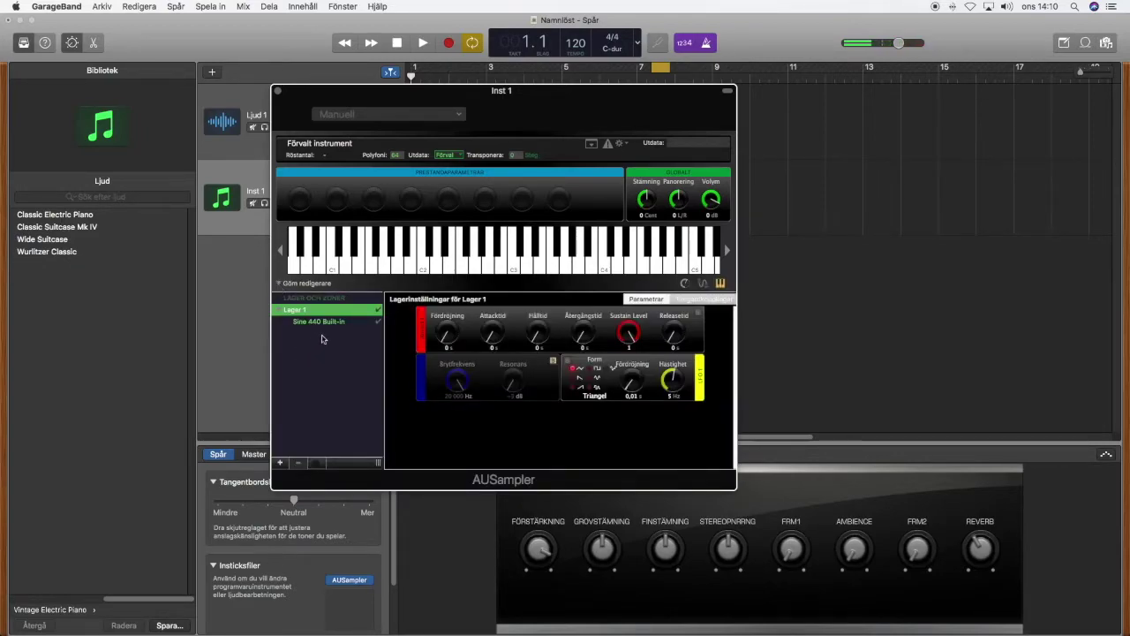
left_click(322, 323)
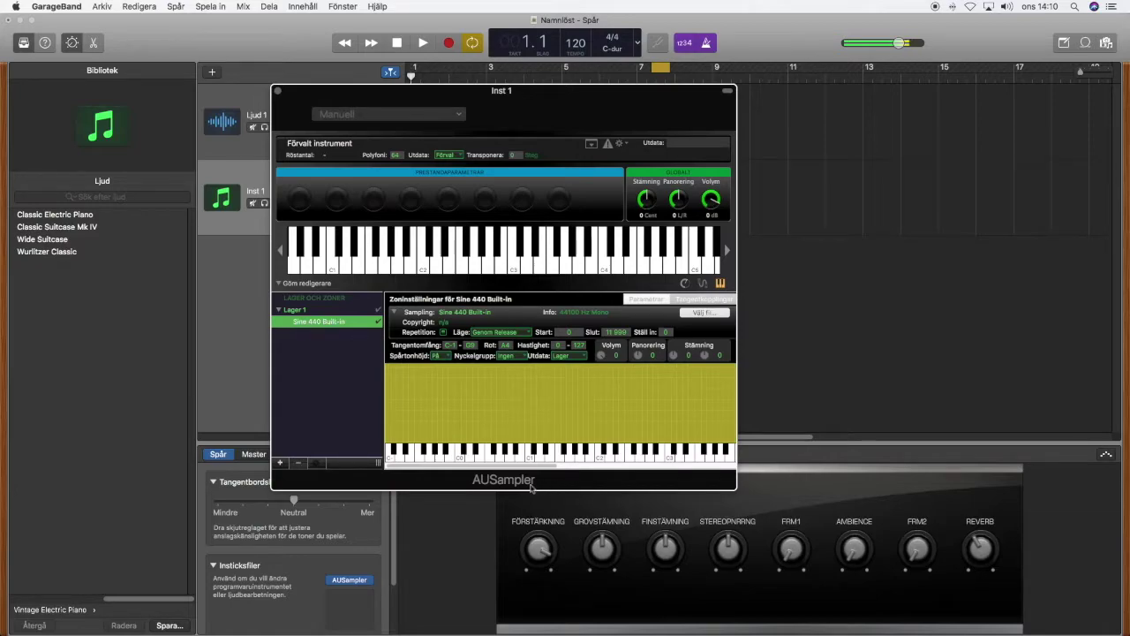
mouse_move(417, 456)
left_mouse_down()
mouse_move(704, 466)
mouse_move(495, 461)
left_mouse_up()
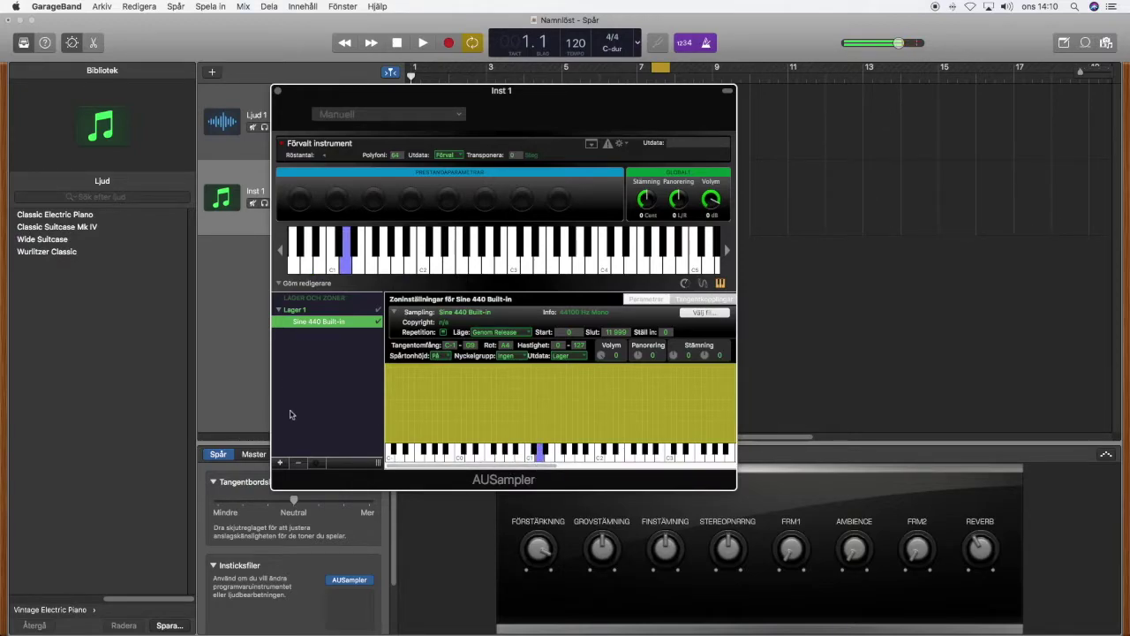
left_click(280, 464)
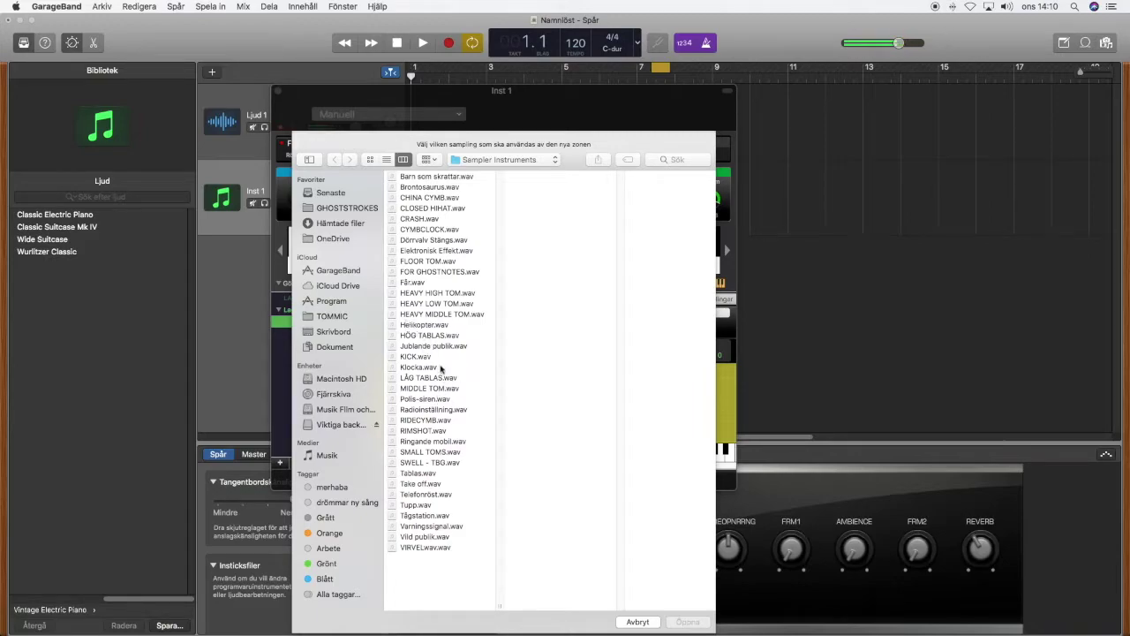
Step: Load KICK.wav into the new zone and delete the Sine 440 Built-in zone
left_click(413, 357)
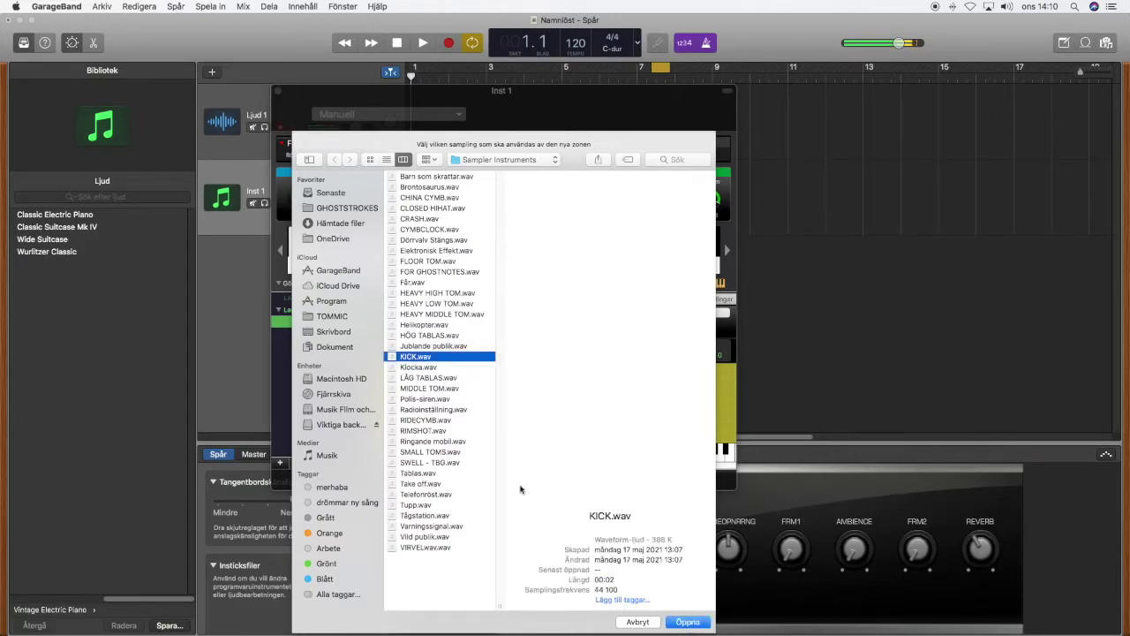
left_click(687, 622)
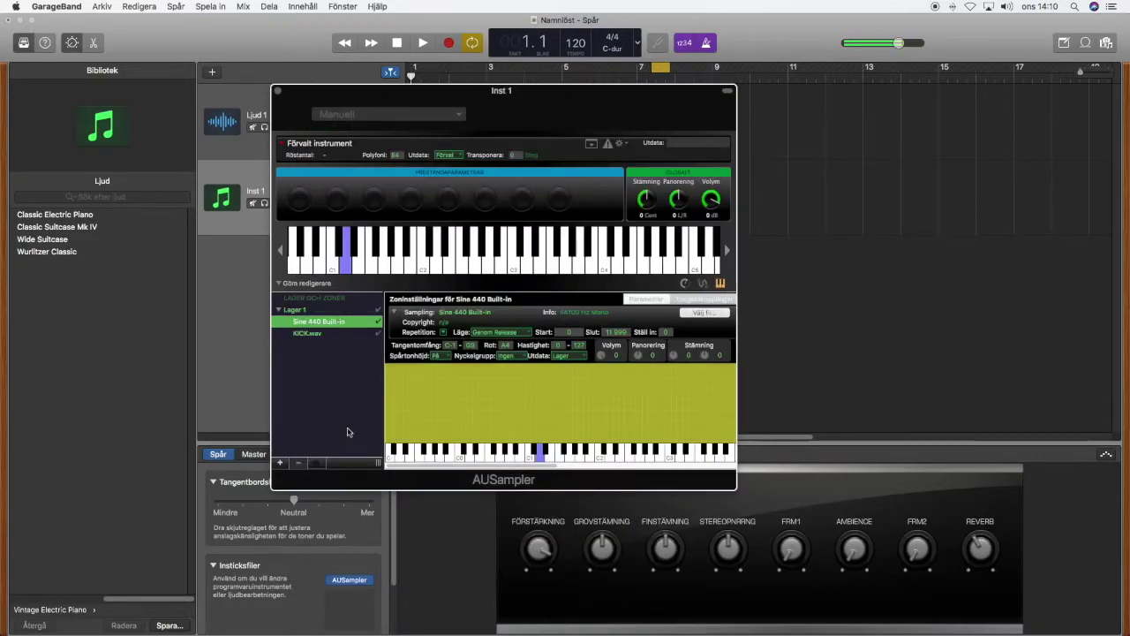
left_click(313, 336)
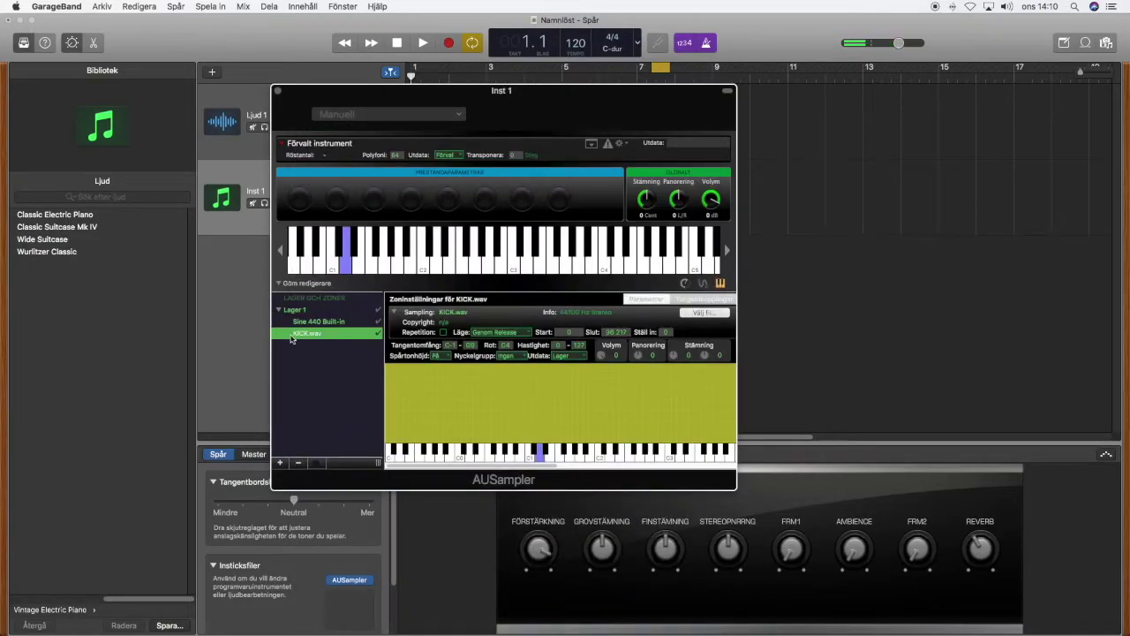
left_click(329, 323)
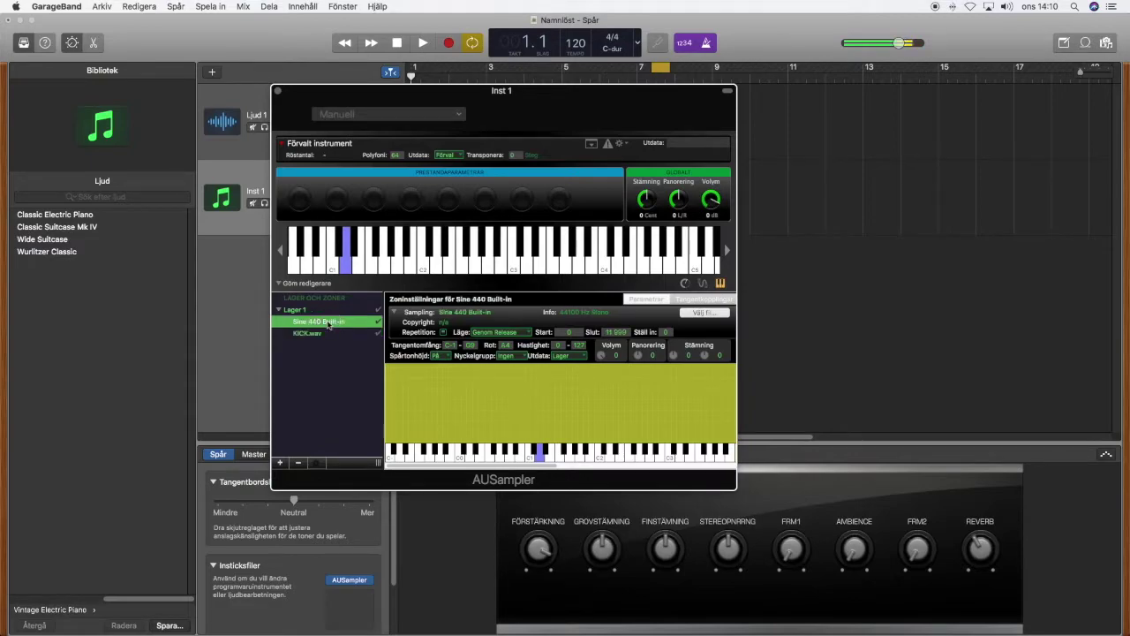
left_click(298, 464)
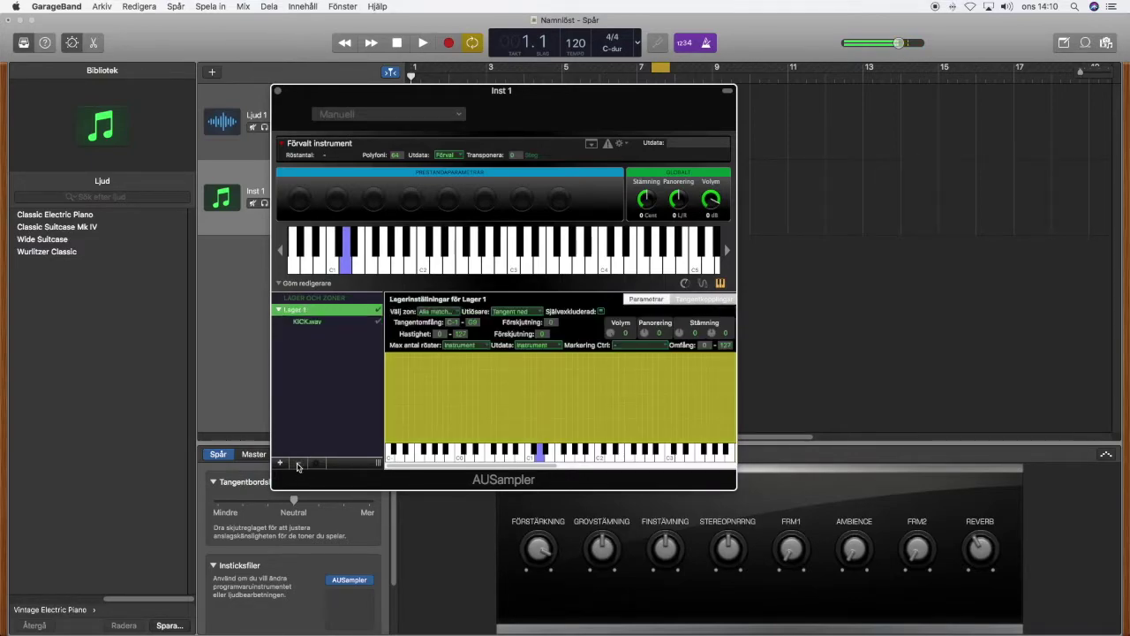
left_click(307, 324)
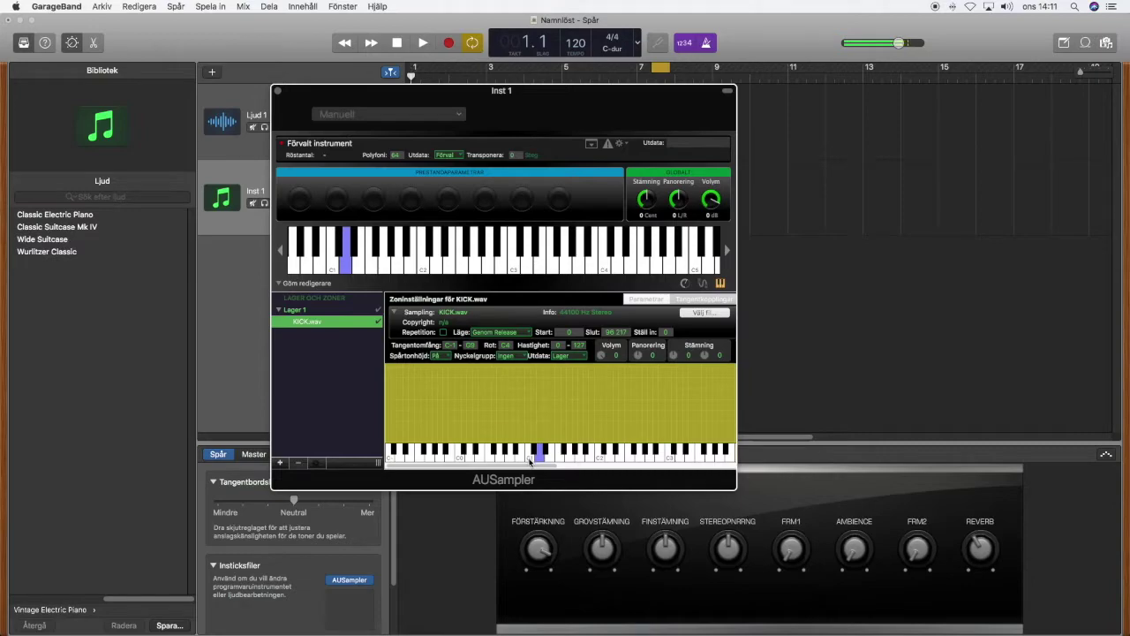
Step: Set the KICK.wav zone's low and high key range to C1, then test it on C1
left_click(529, 458)
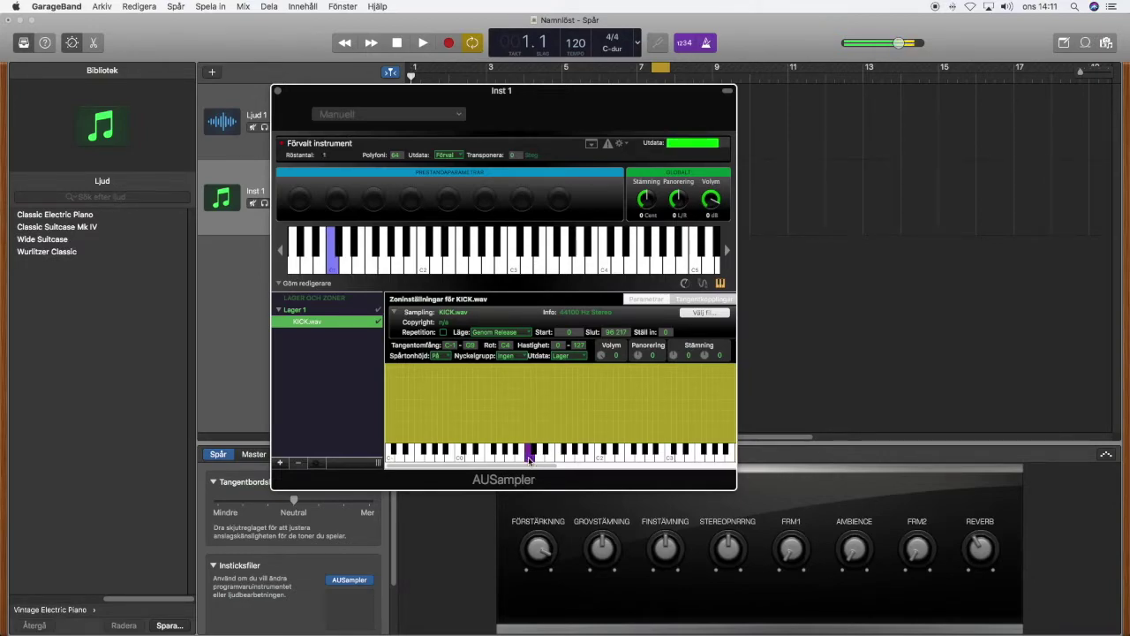
left_click(530, 458)
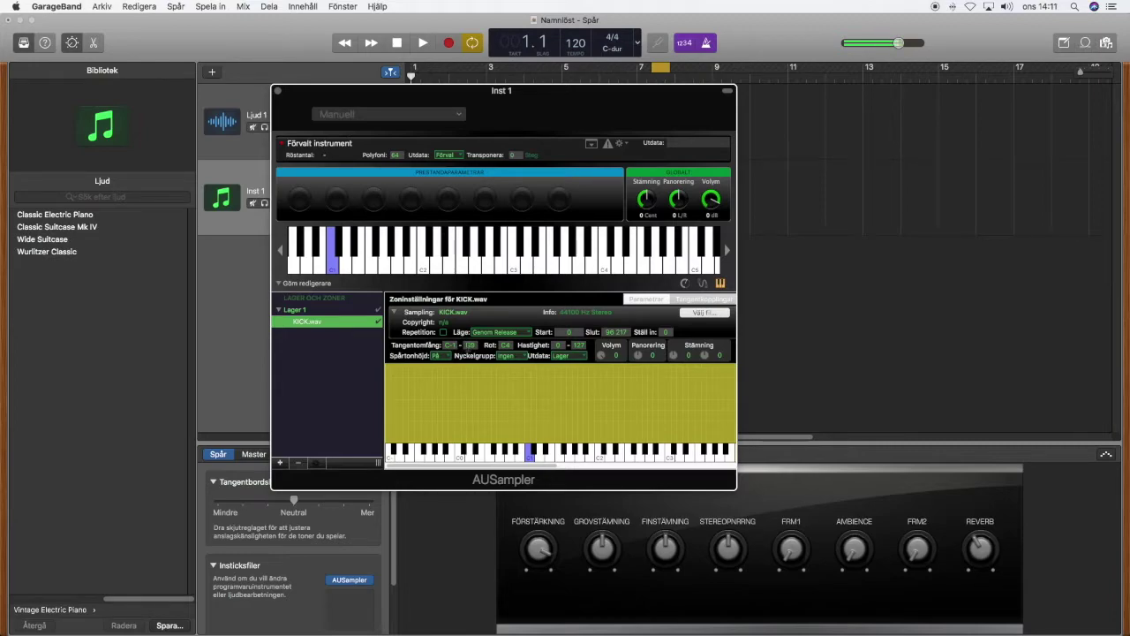
double_click(470, 345)
type("C1")
key("Tab")
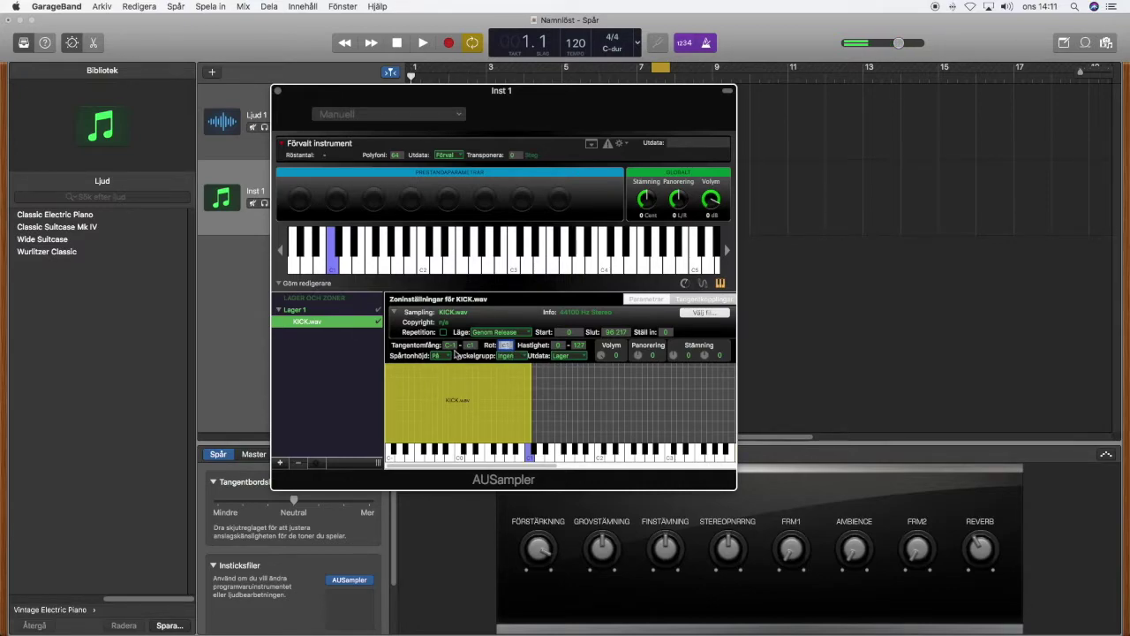
left_click(448, 345)
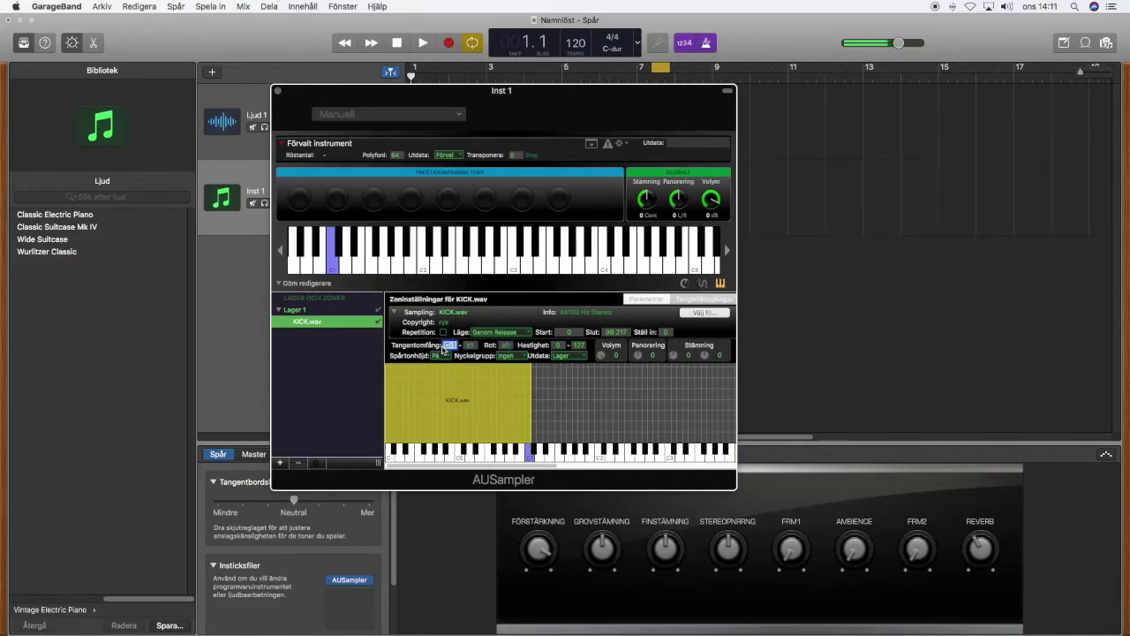
type("C1")
key("Return")
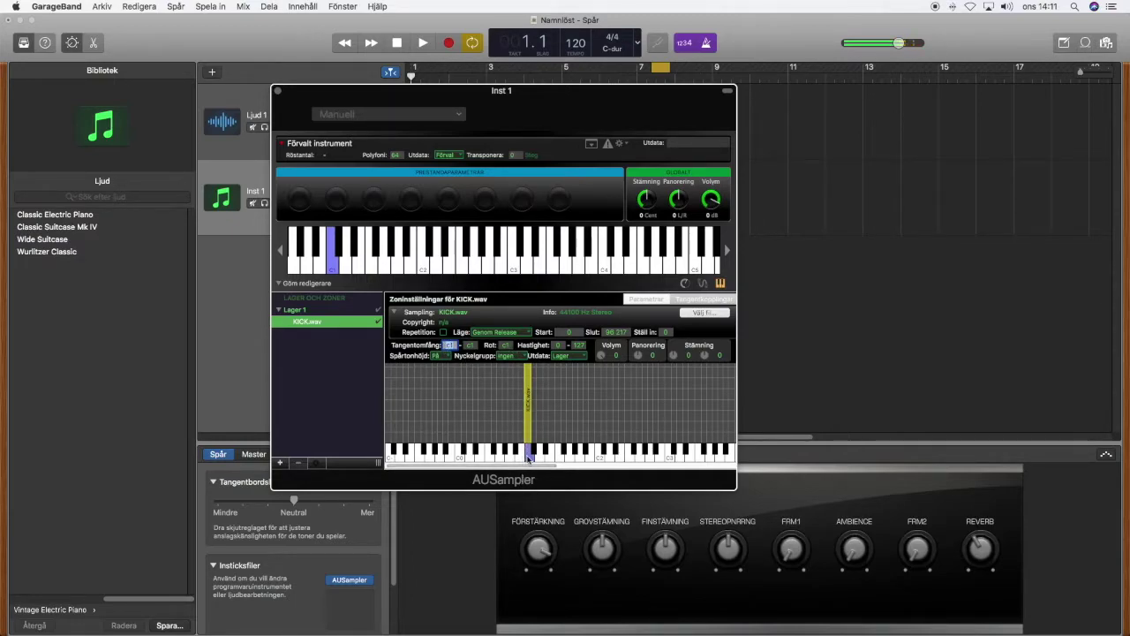
left_click(528, 453)
left_click(528, 455)
Step: Add a VIRVELwav.wav zone to Lager 1 and select it to see its settings
left_click(279, 465)
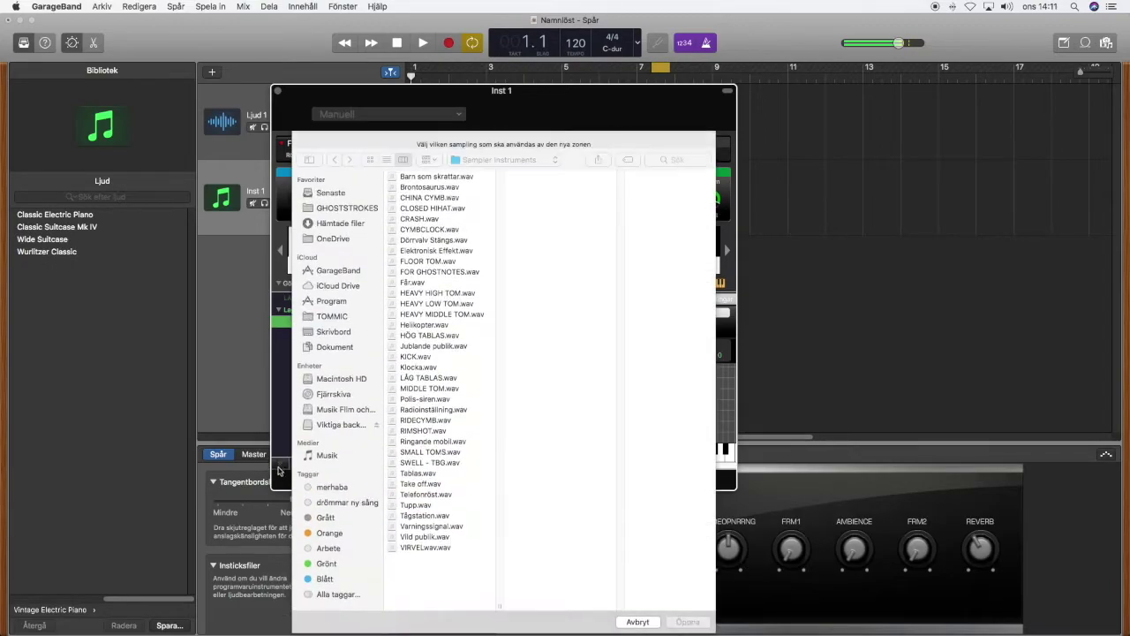
left_click(411, 547)
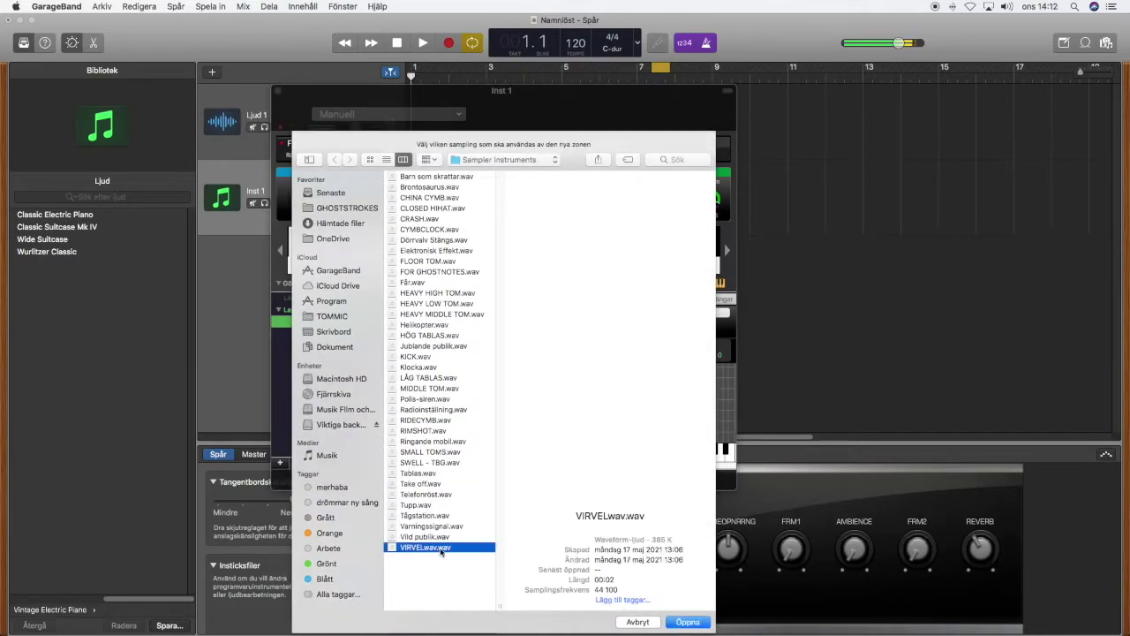
left_click(688, 622)
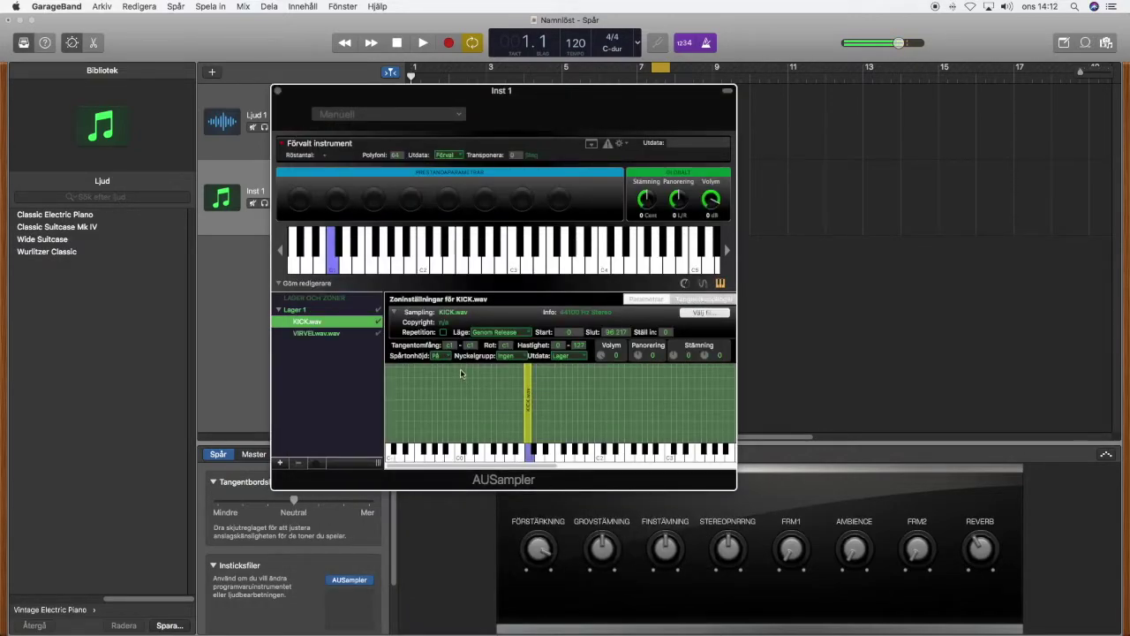
left_click(307, 334)
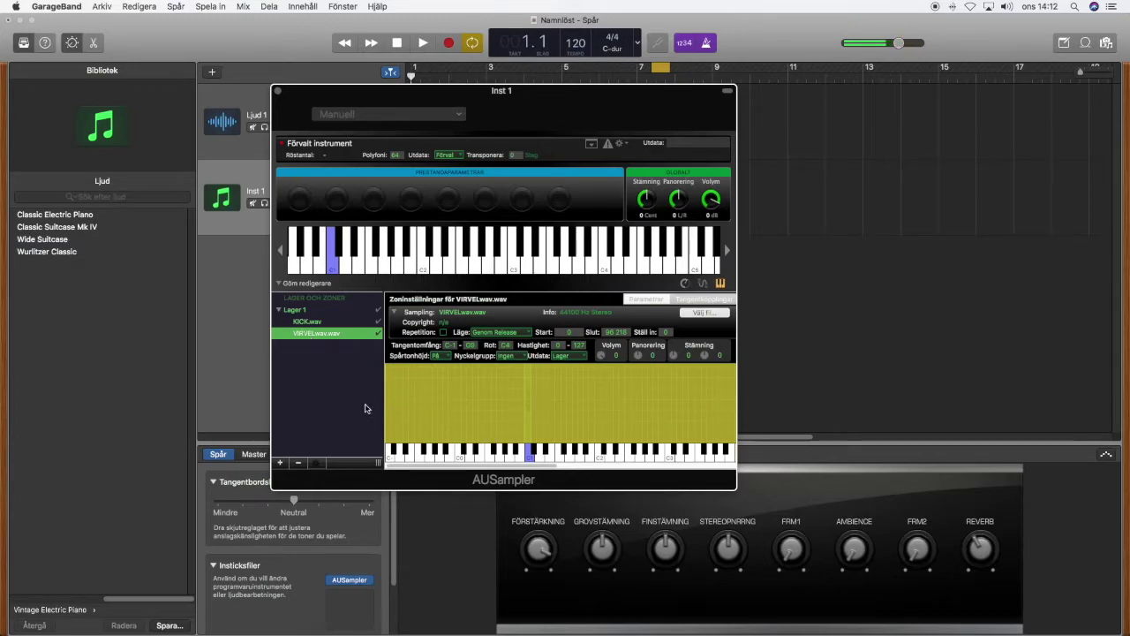
left_click(307, 321)
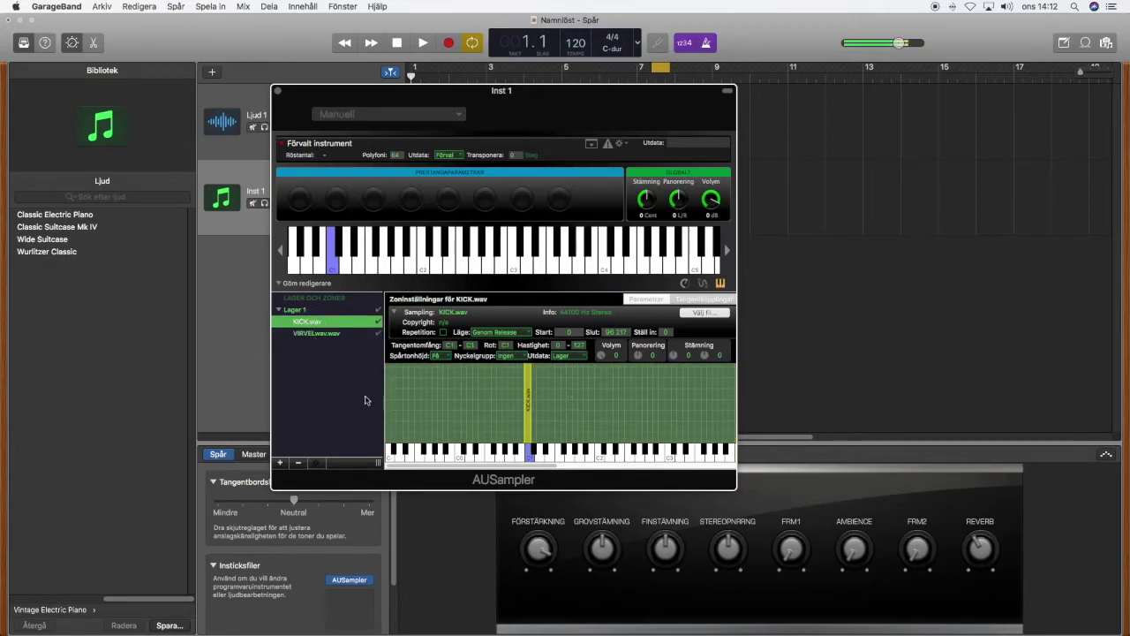
left_click(314, 334)
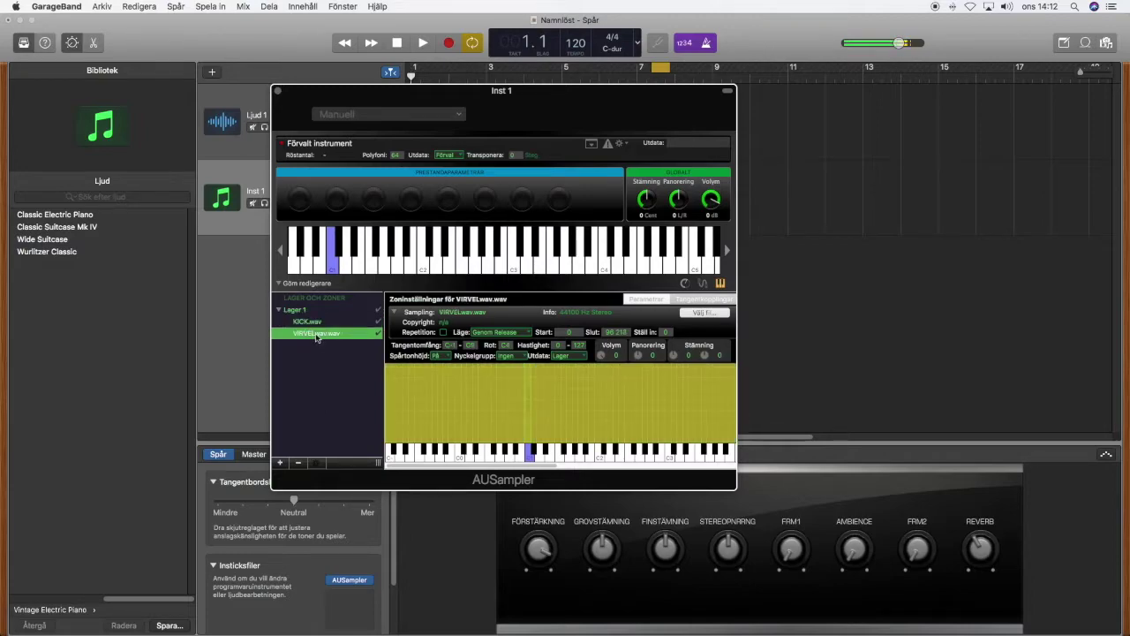
left_click(541, 458)
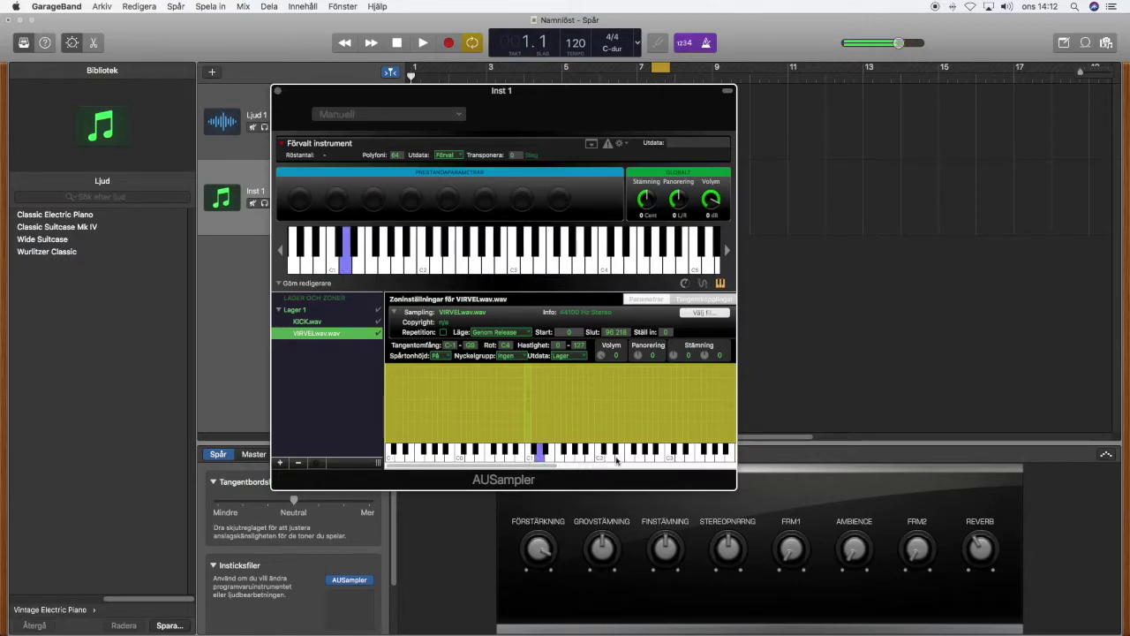
left_click(540, 459)
left_click(450, 344)
Step: Narrow the VIRVELwav.wav zone's key range and root to D1, then test neighbouring keys
type("C0")
key("Tab")
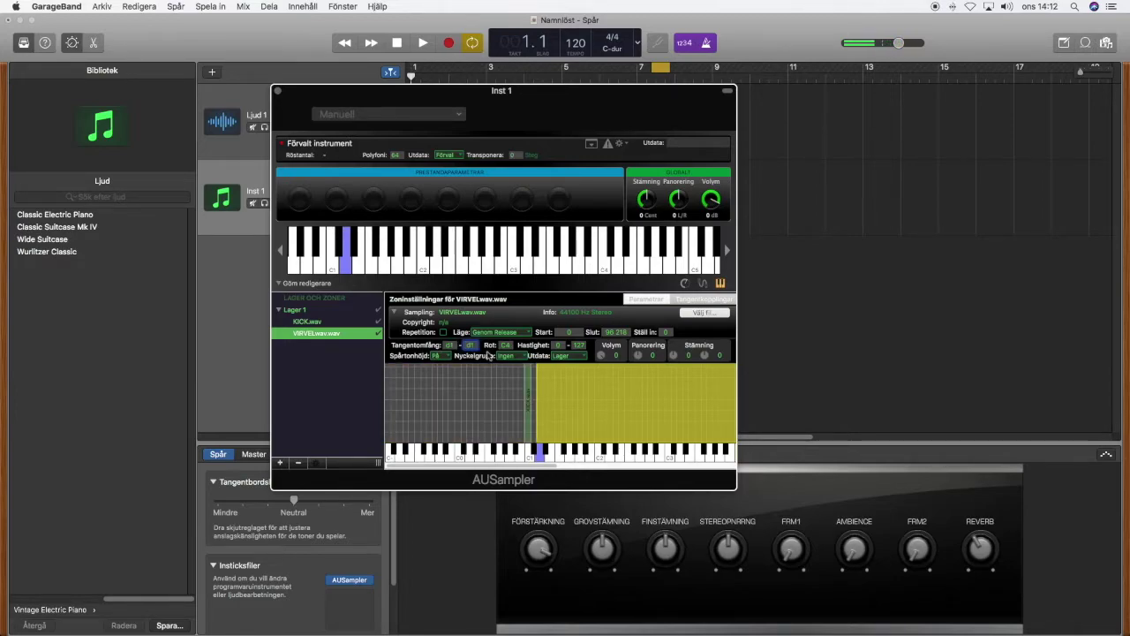
key("Tab")
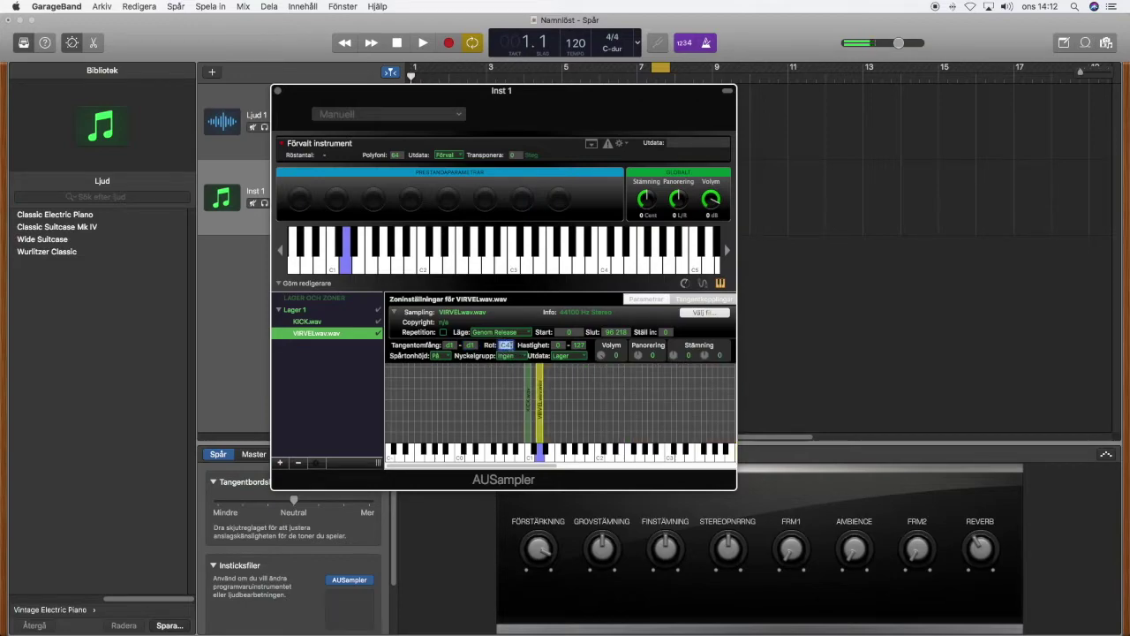
type("C1")
left_click(542, 451)
left_click(528, 455)
left_click(541, 456)
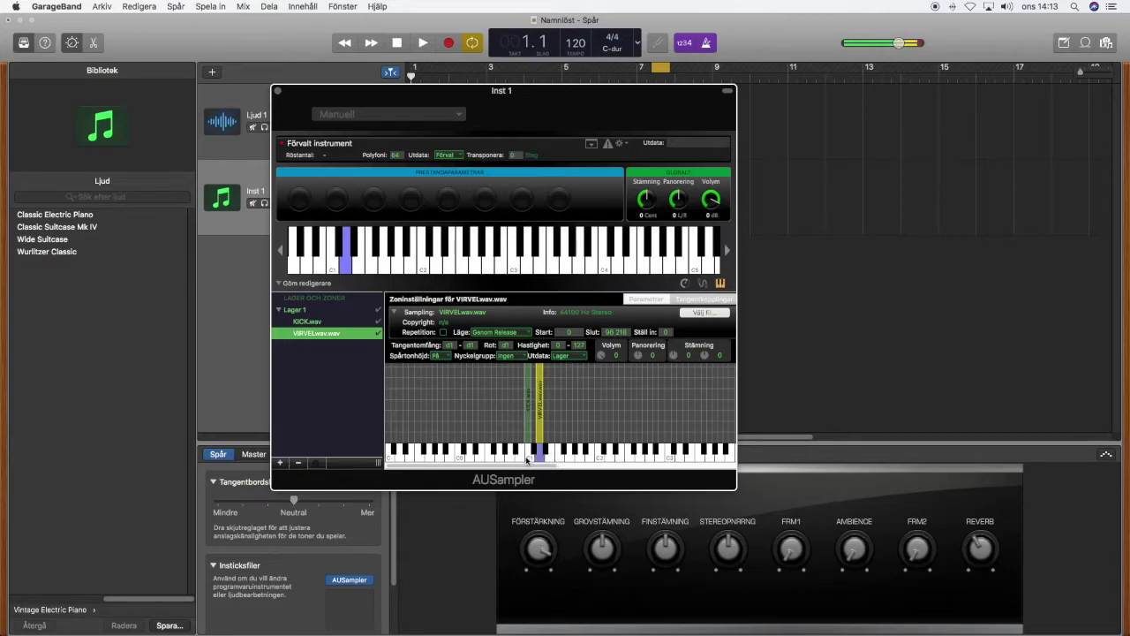
Step: Play C1 repeatedly to audition the kick and snare sounds
left_click(529, 458)
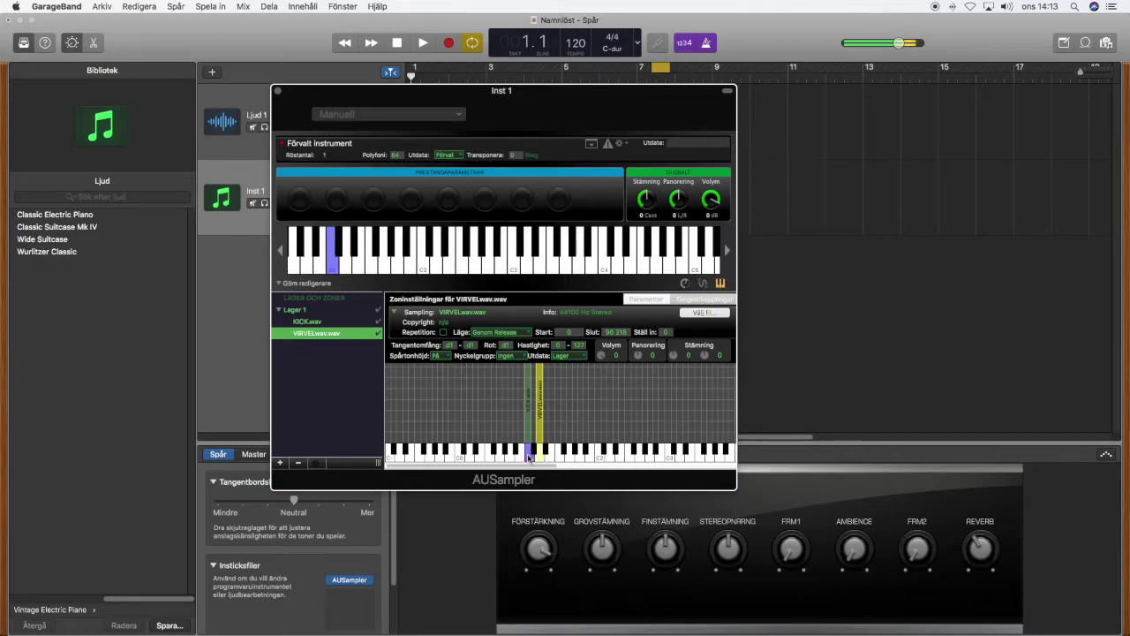
left_click(529, 458)
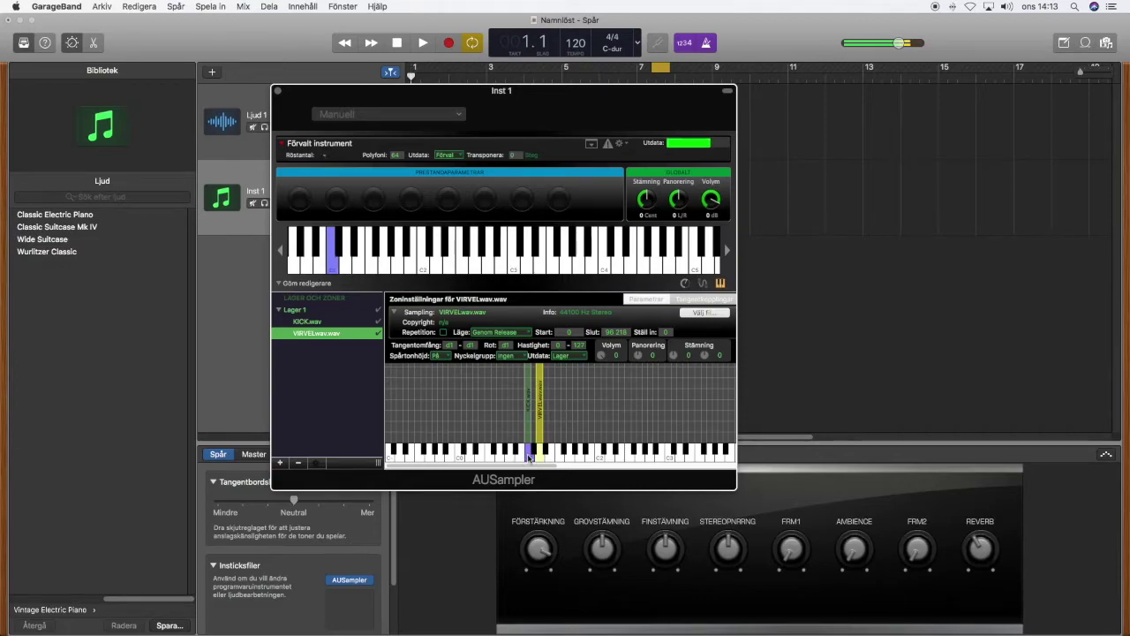
left_click(529, 456)
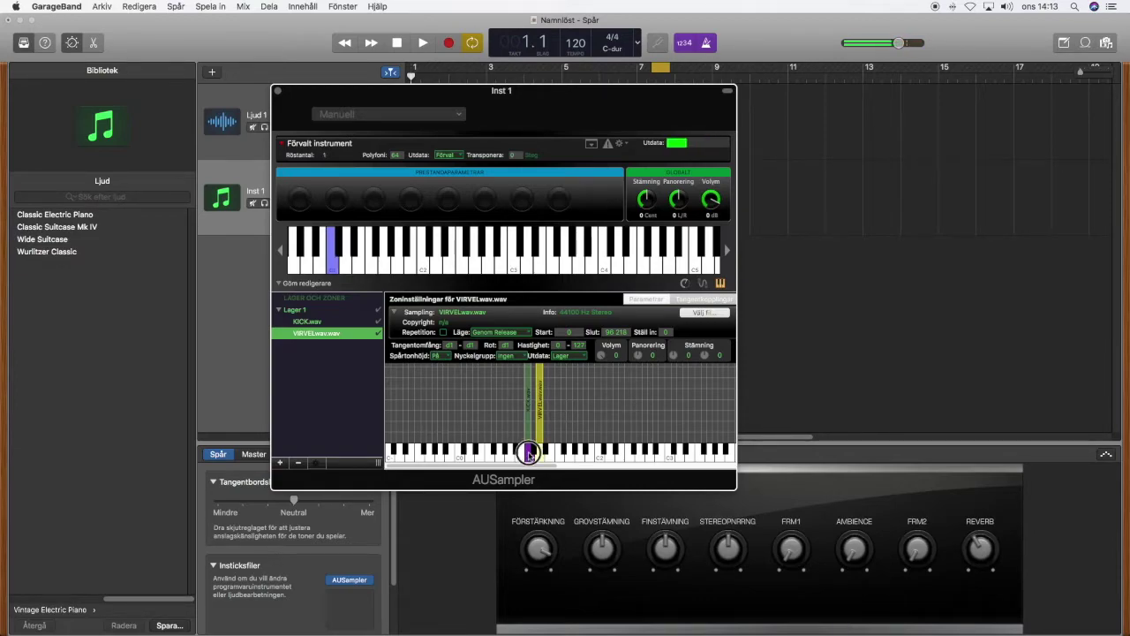
left_click(529, 454)
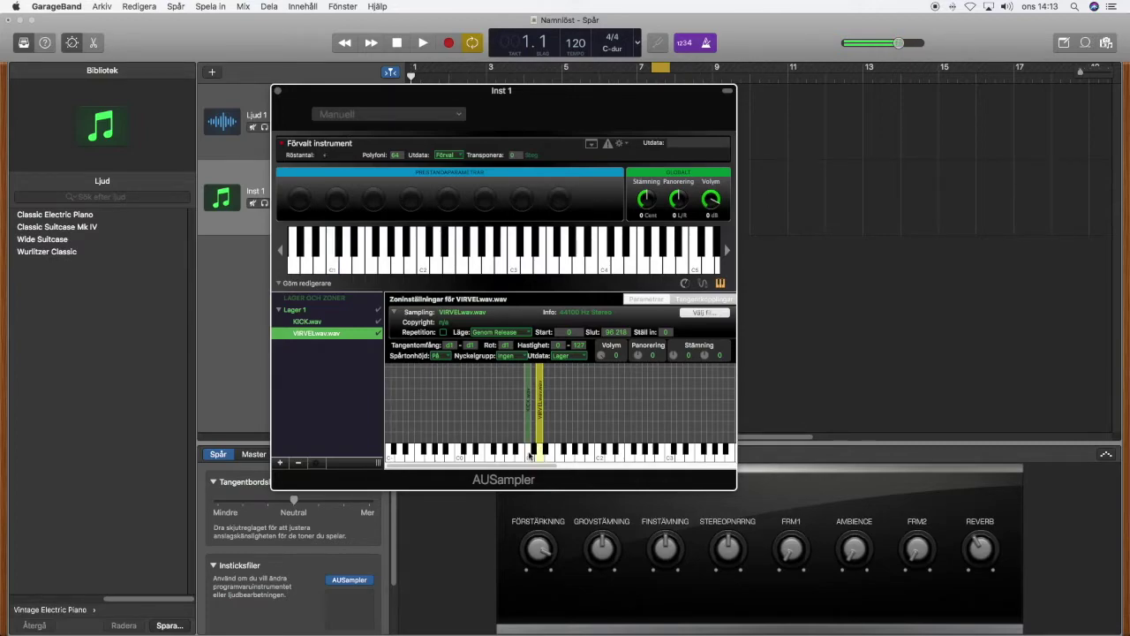
left_click(529, 456)
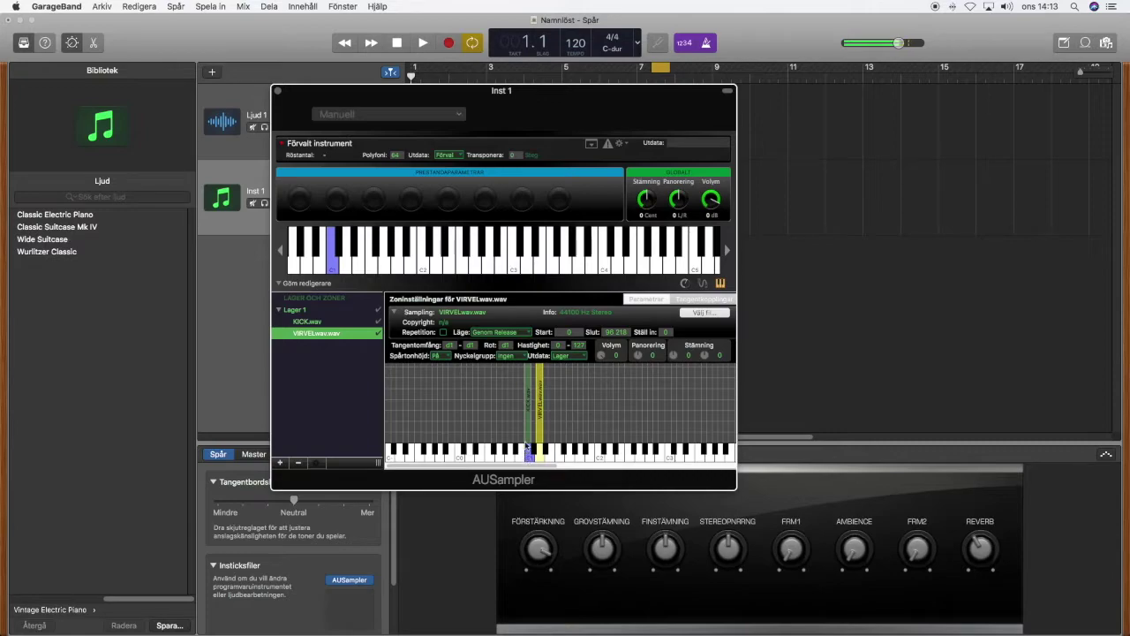
Step: Raise Lager 1's release time to about 10.6 s, then reselect the VIRVELwav.wav zone
left_click(528, 407)
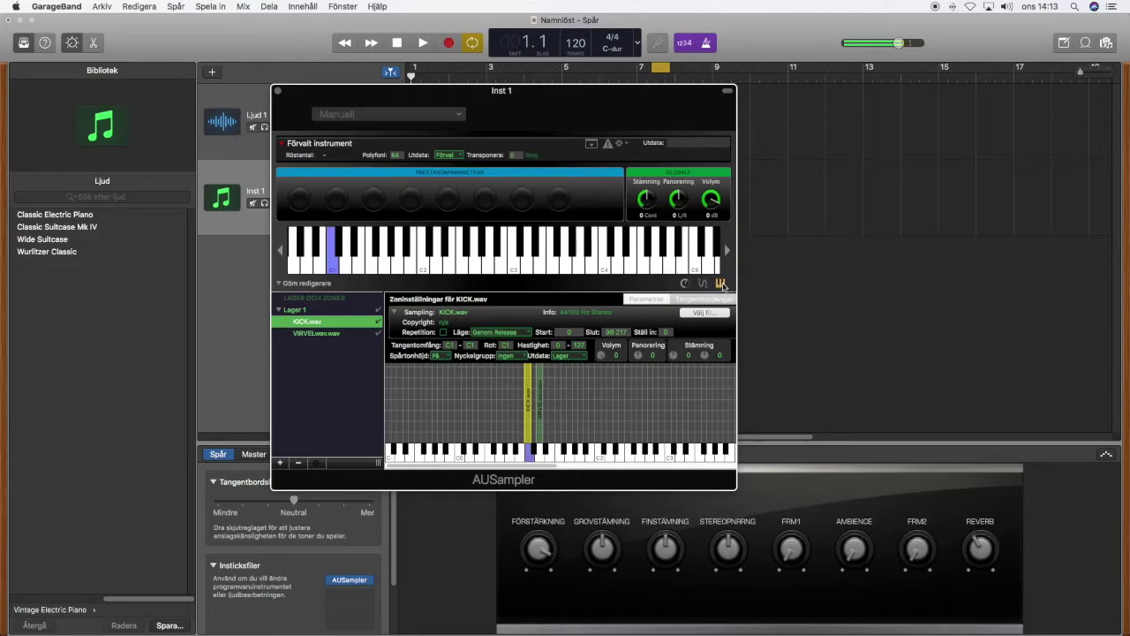
left_click(722, 284)
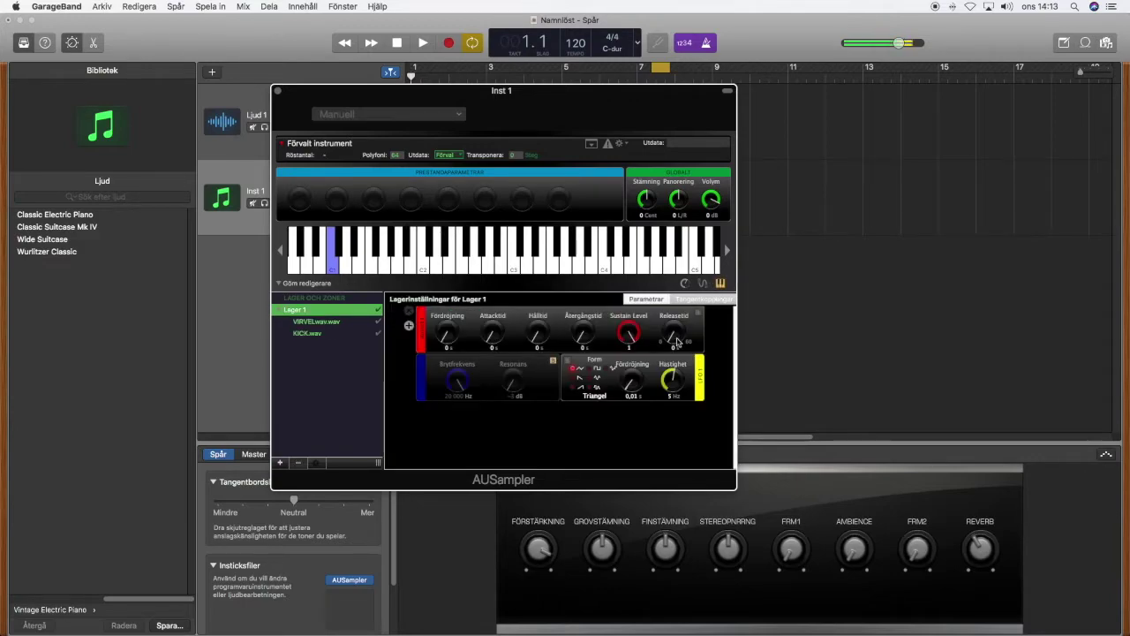
left_click_drag(673, 334, 670, 304)
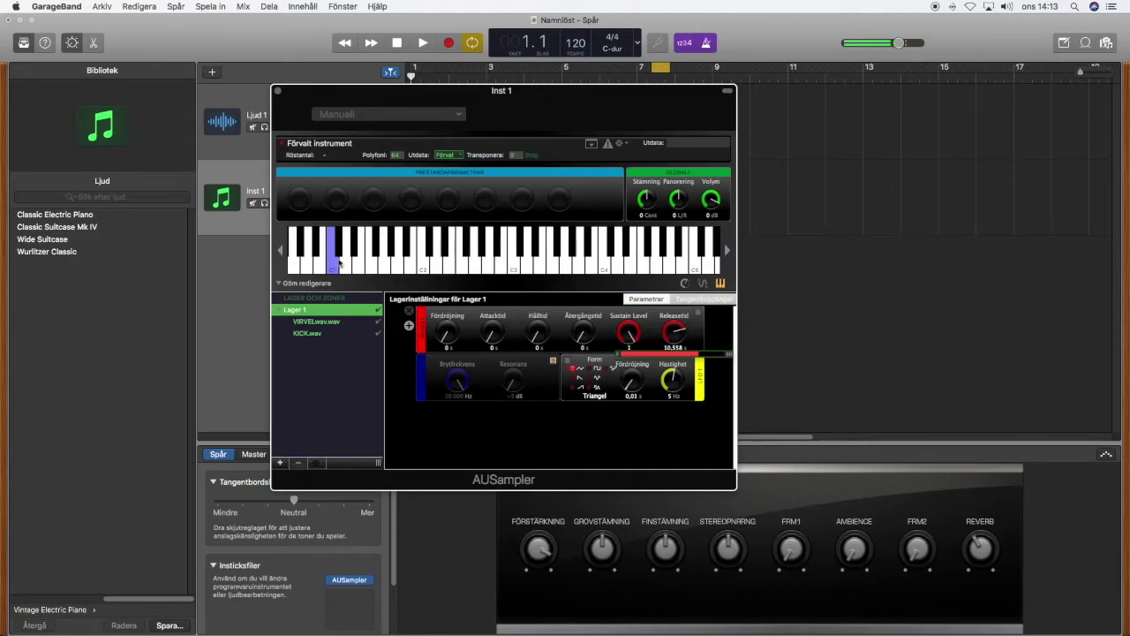
left_click(320, 323)
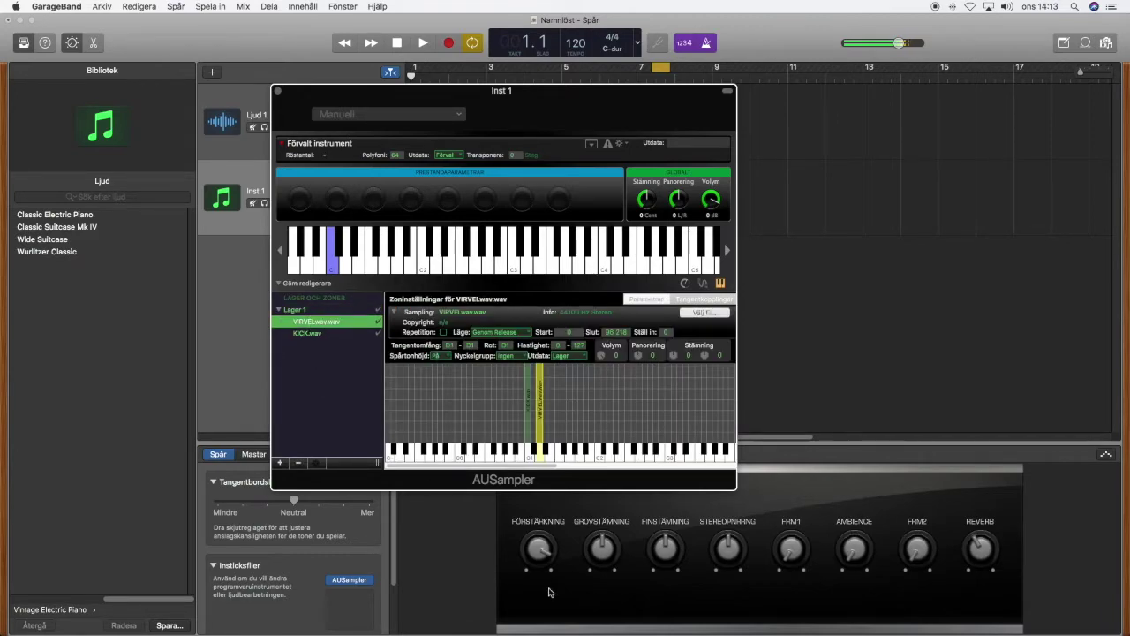
Step: Audition the snare on D1 and the kick on C1, then select the KICK.wav zone
left_click(540, 456)
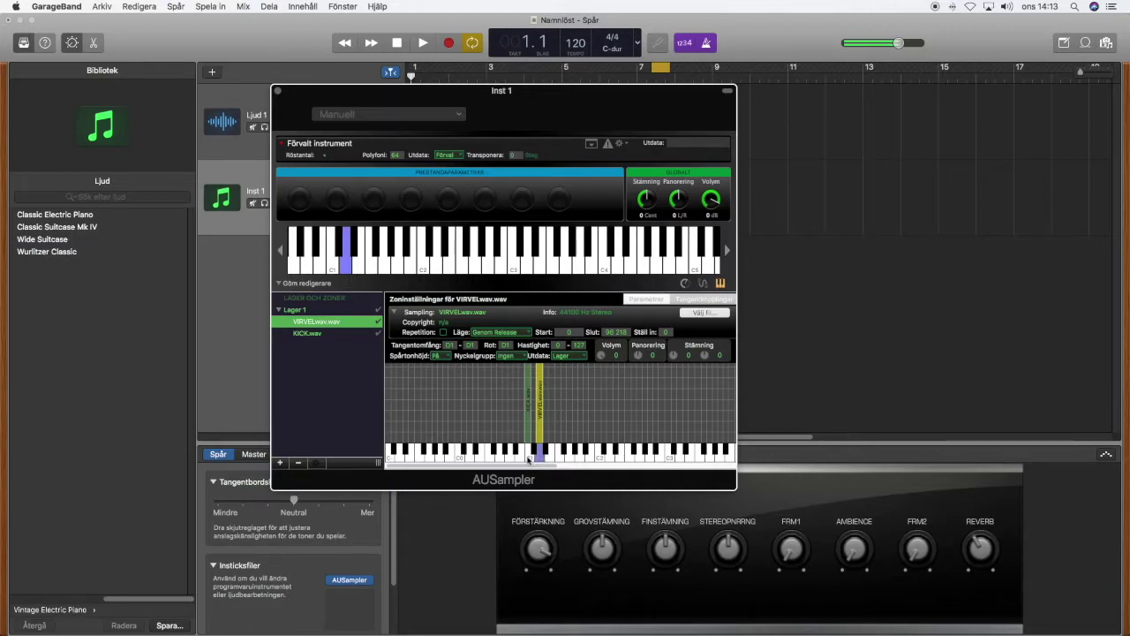
left_click(528, 458)
left_click(528, 458)
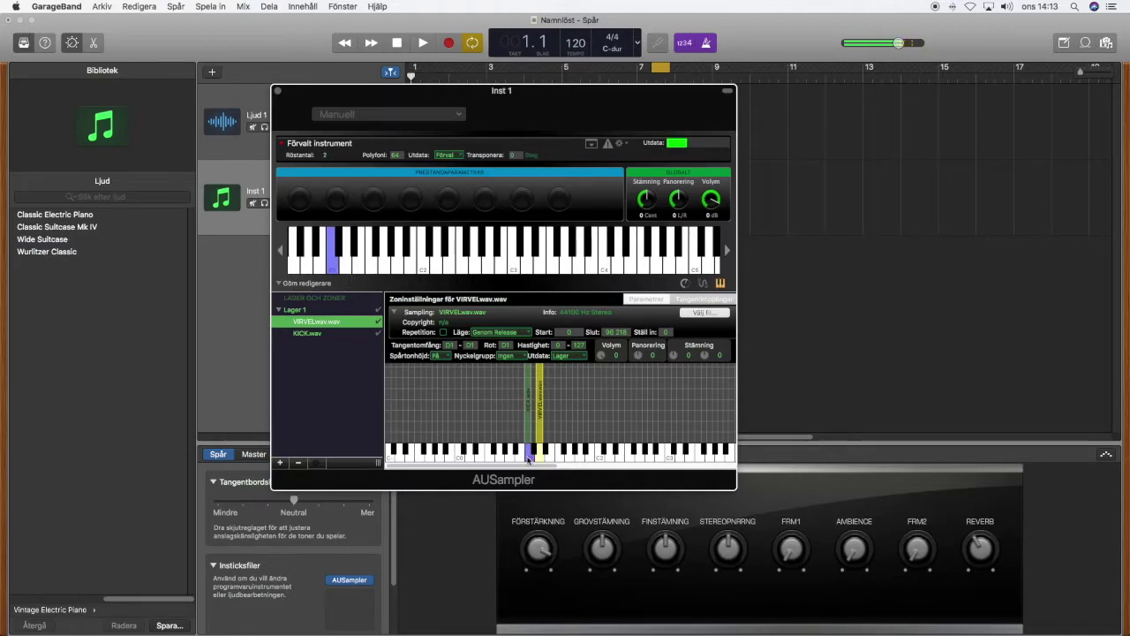
left_click(528, 458)
left_click(529, 407)
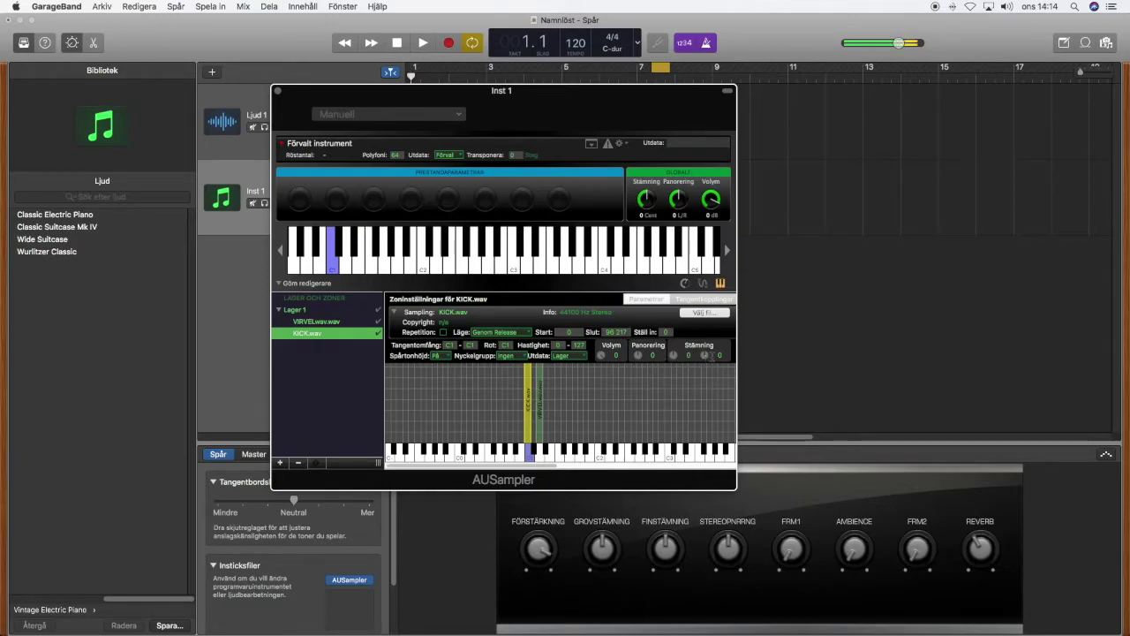
Step: Select the VIRVEL.wav snare zone, audition both samples, and raise its tuning to 1
left_click(531, 455)
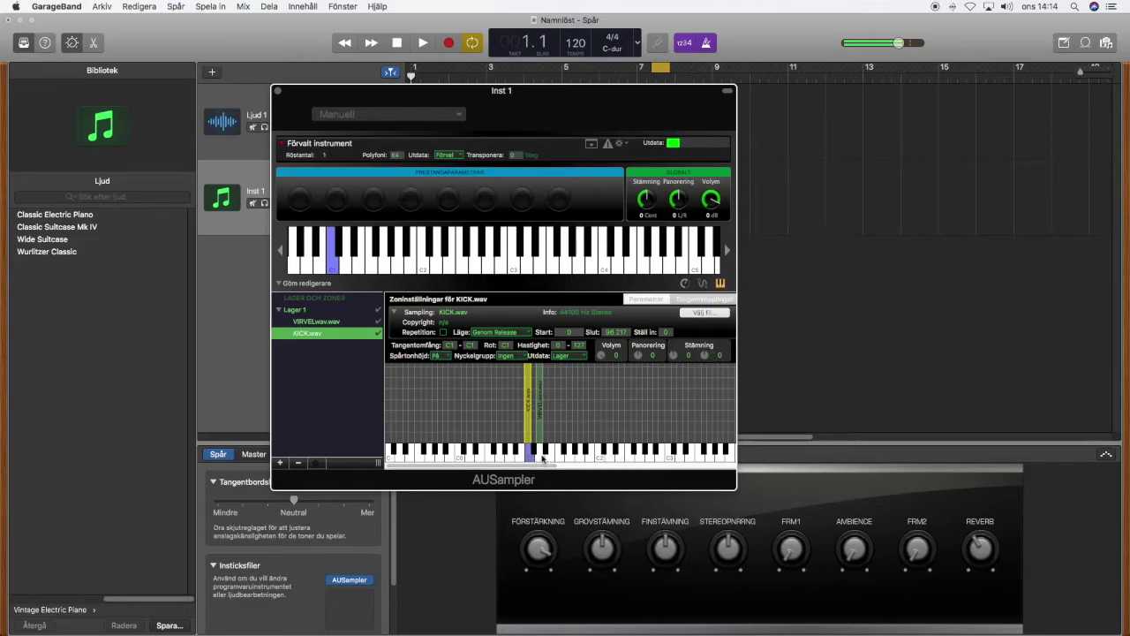
left_click(540, 425)
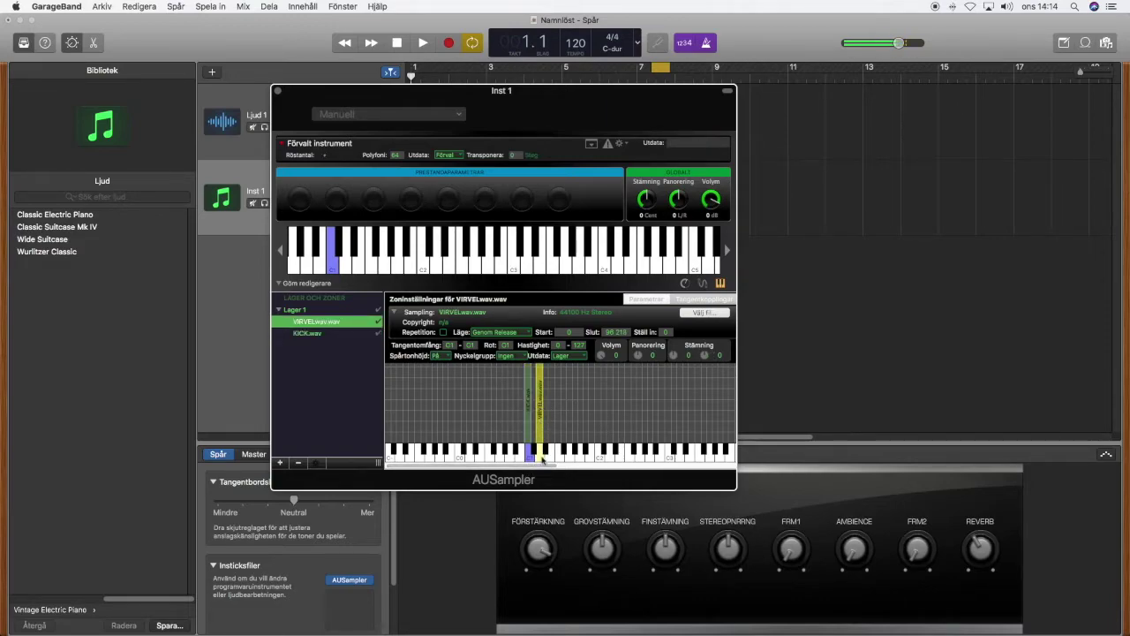
left_click(541, 455)
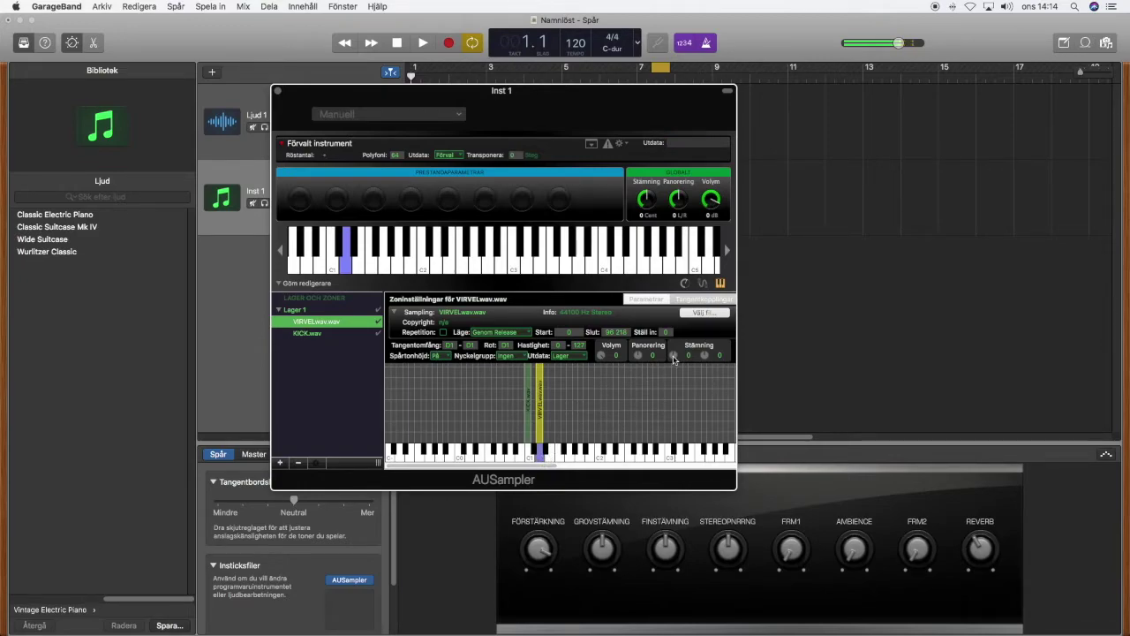
left_click(674, 355)
left_click_drag(674, 356, 673, 353)
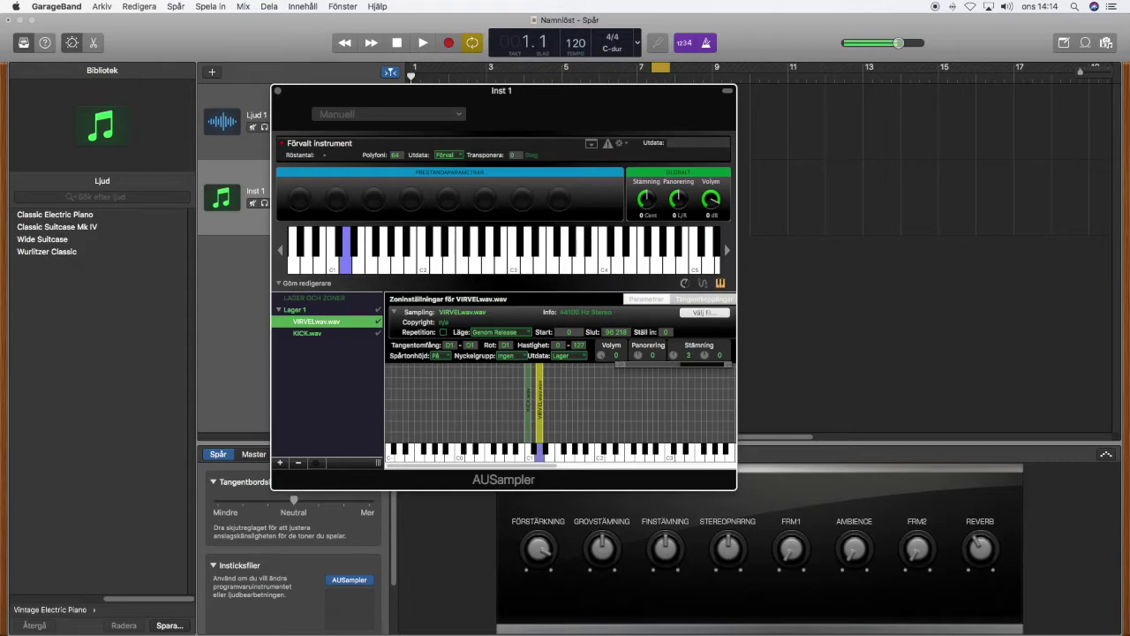
Step: Compare other snare tunings against the kick, reset tuning to 0, and show the preset options
left_click(539, 453)
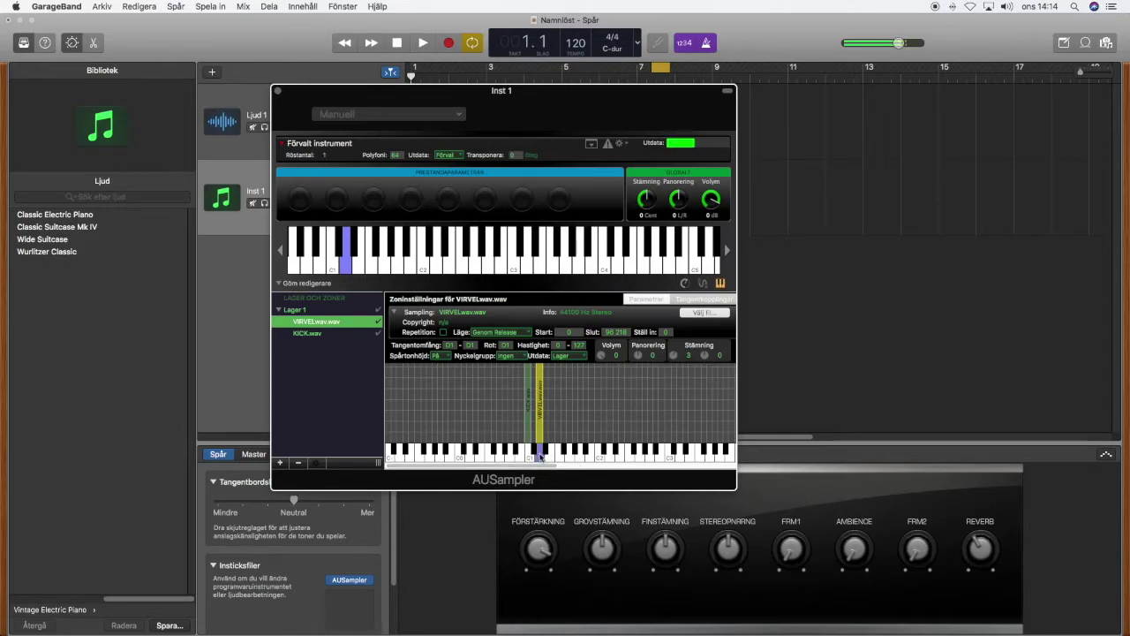
left_click(673, 356)
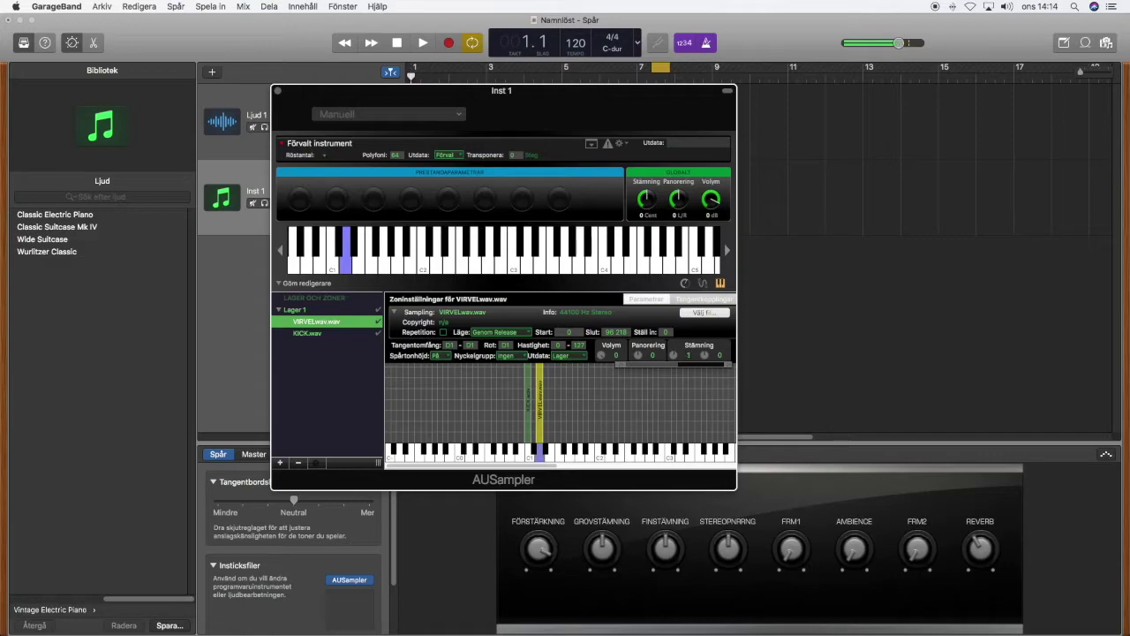
left_click(541, 457)
left_click(674, 356)
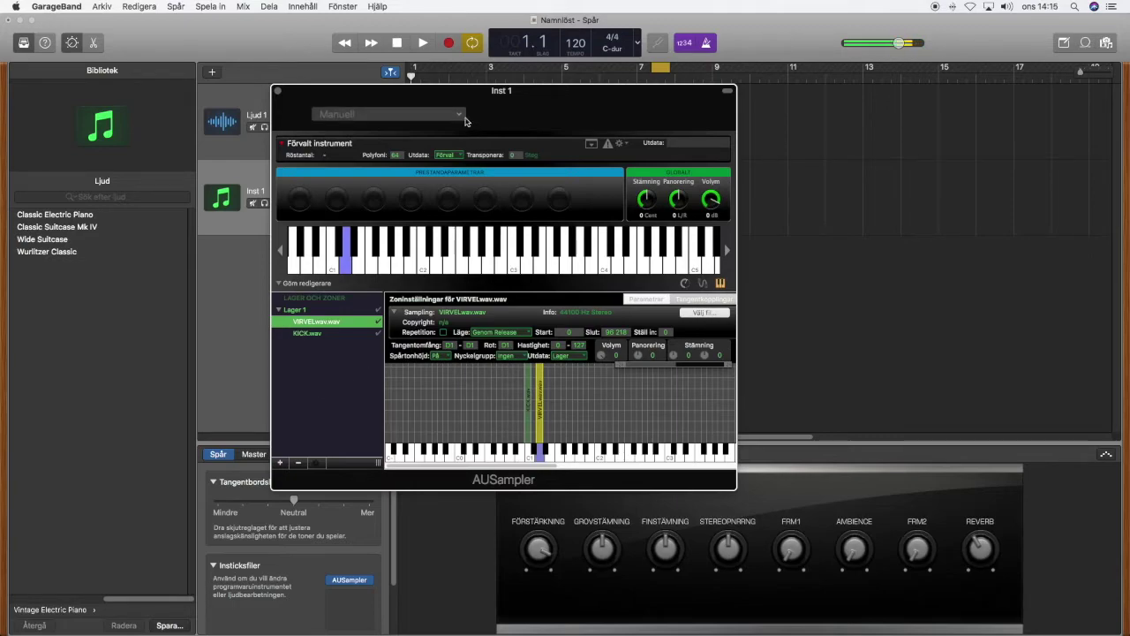
left_click(459, 116)
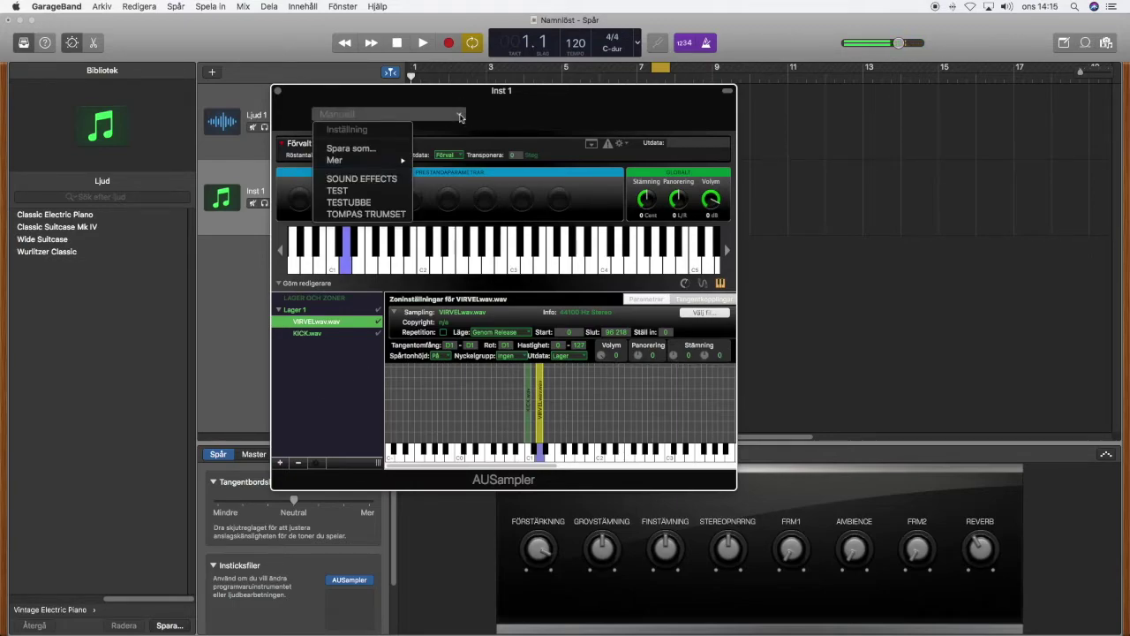
Step: Save the sampler setup as the preset 'Ttest' via Spara som
left_click(360, 150)
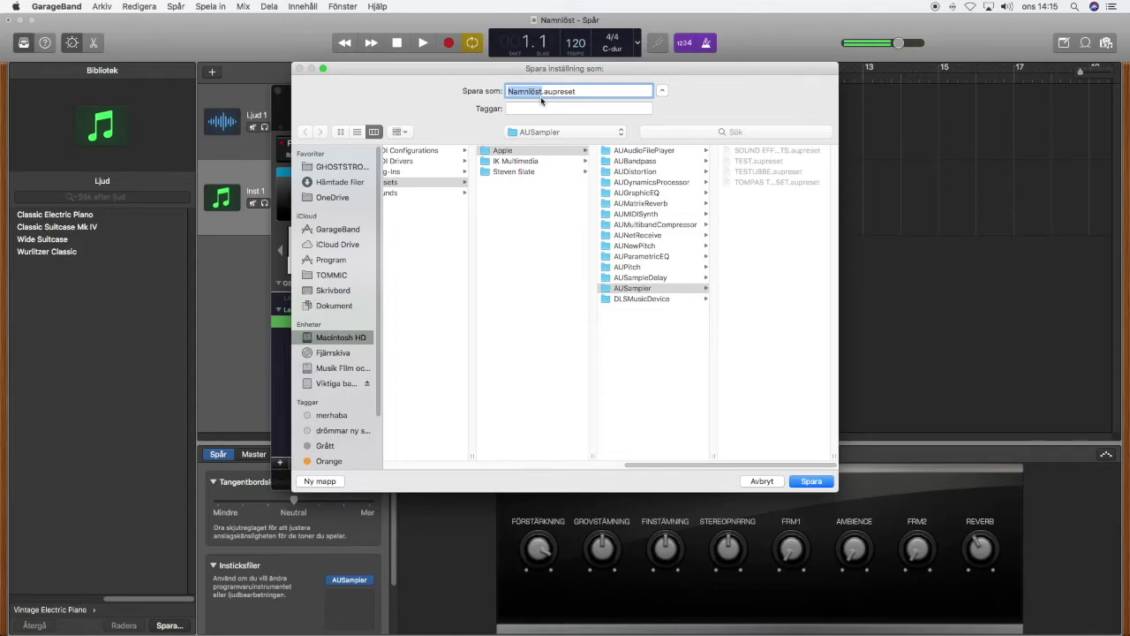
type("Ttest")
left_click(811, 481)
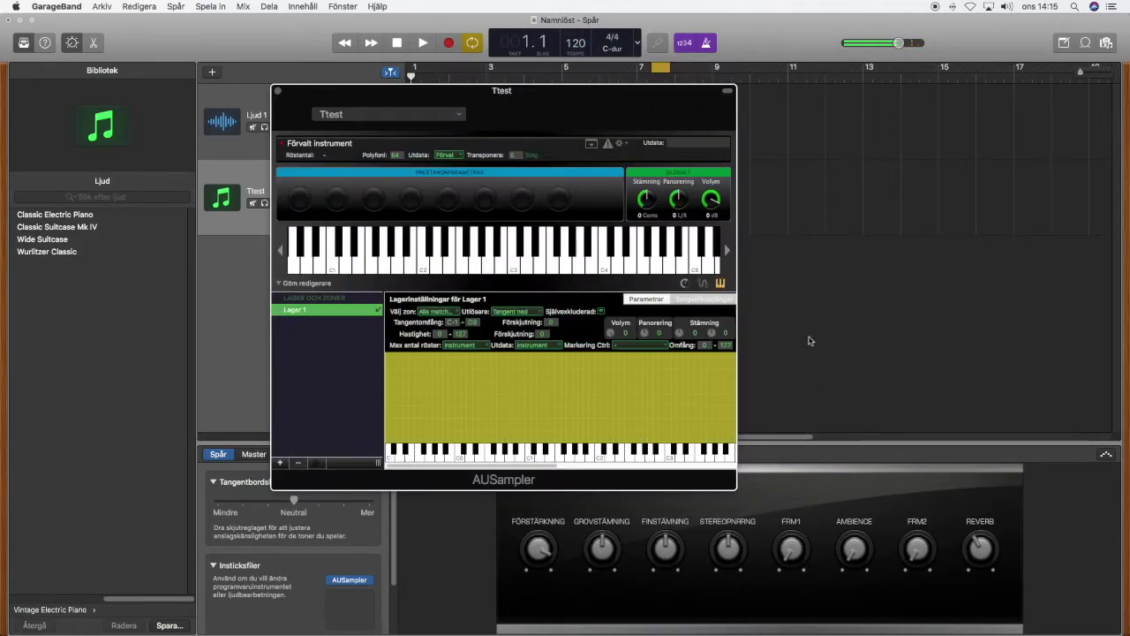
Step: Close the AUSampler window and arm the Ttest track for recording
left_click_drag(586, 103, 728, 106)
left_click(420, 93)
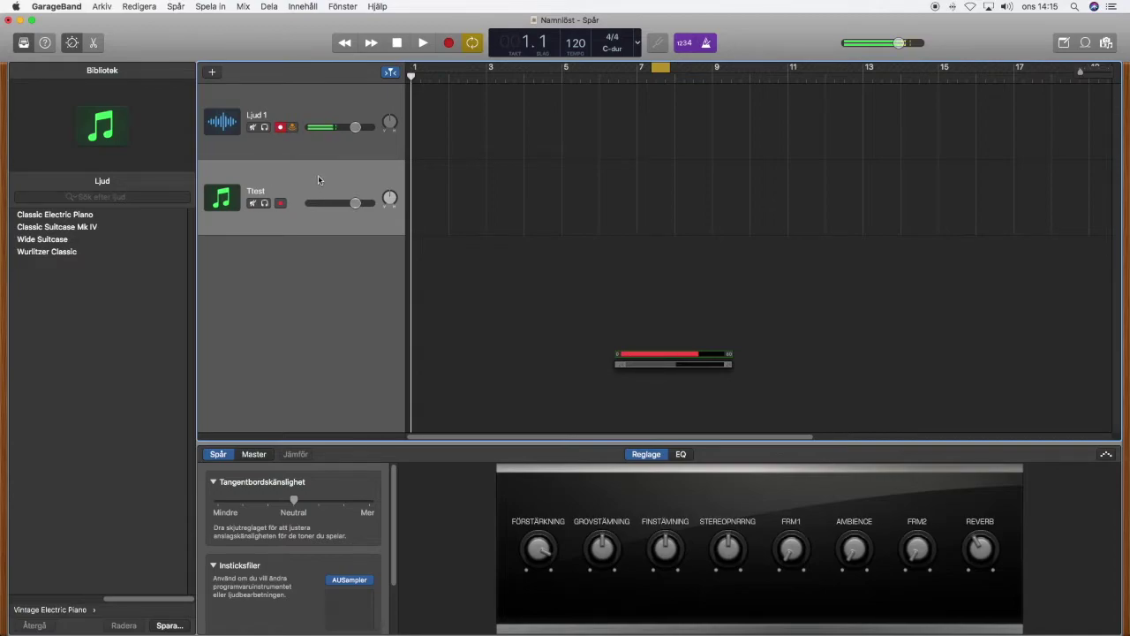
left_click(281, 203)
Step: Save the track's sound as the user patch Ttest.patch, then return to the top sound categories
left_click(171, 626)
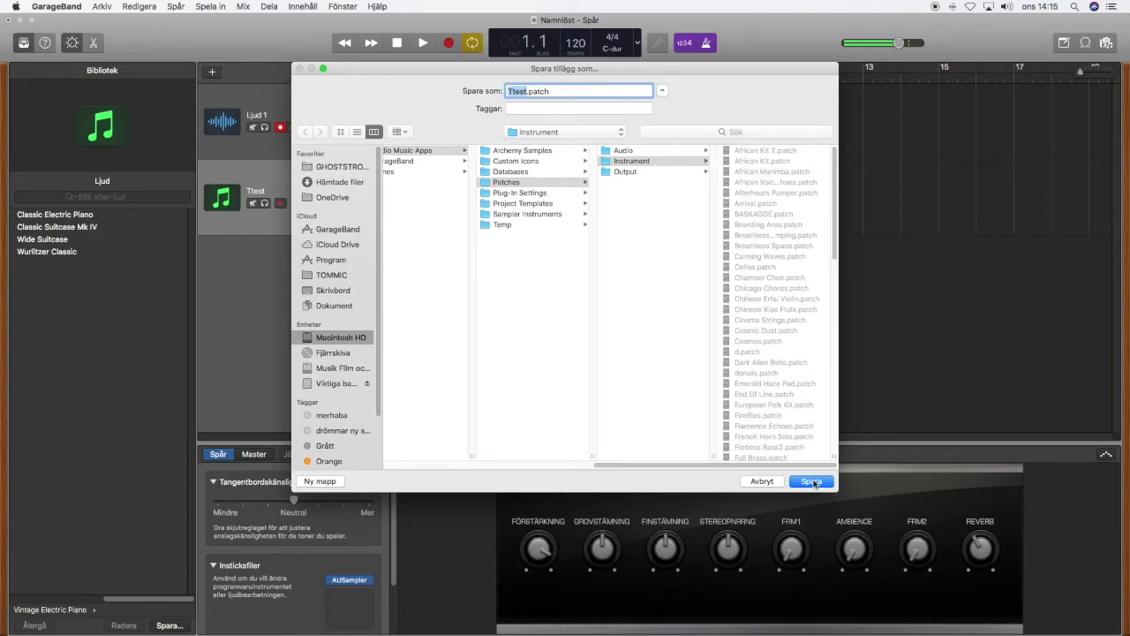
left_click(811, 481)
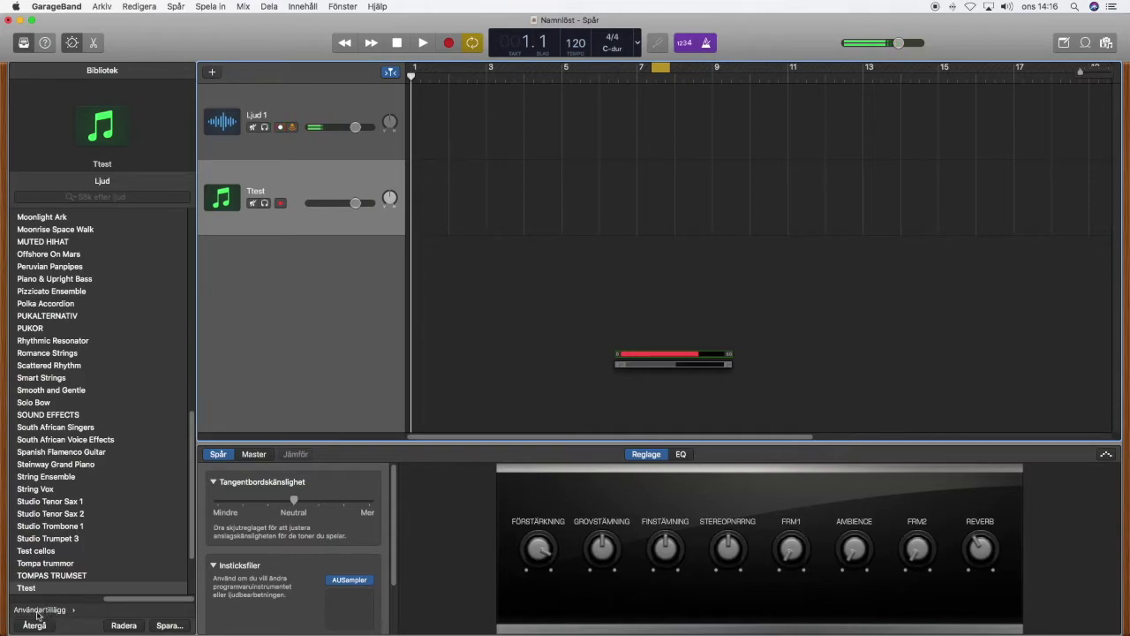
left_click(37, 611)
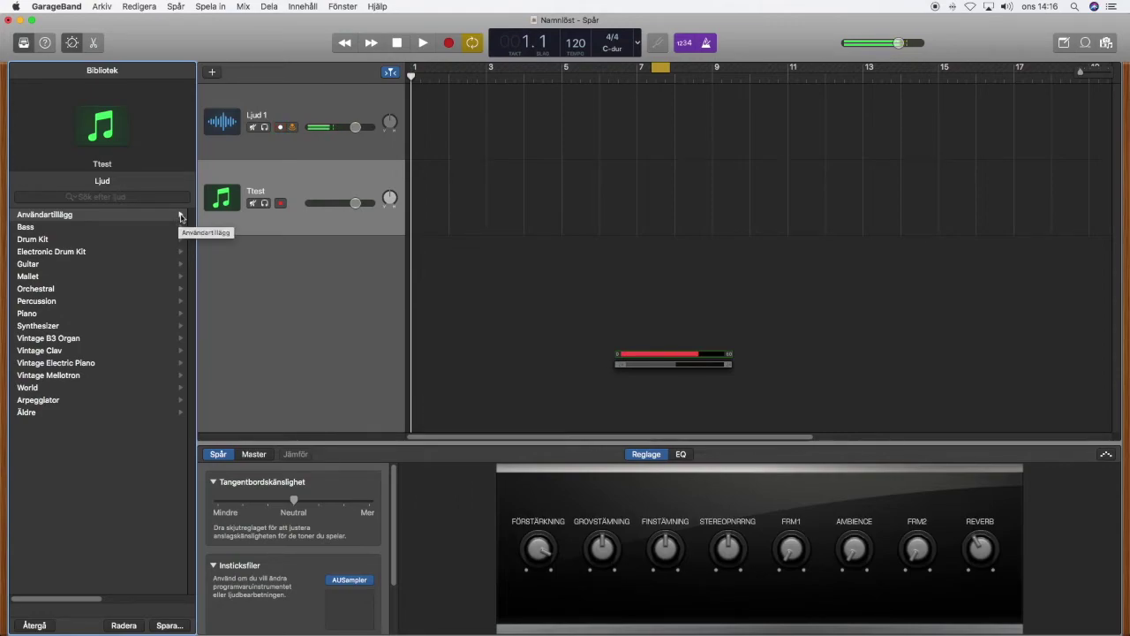
Step: Load the Ttest patch from Användartillägg onto the track and return focus to the tracks
left_click(181, 216)
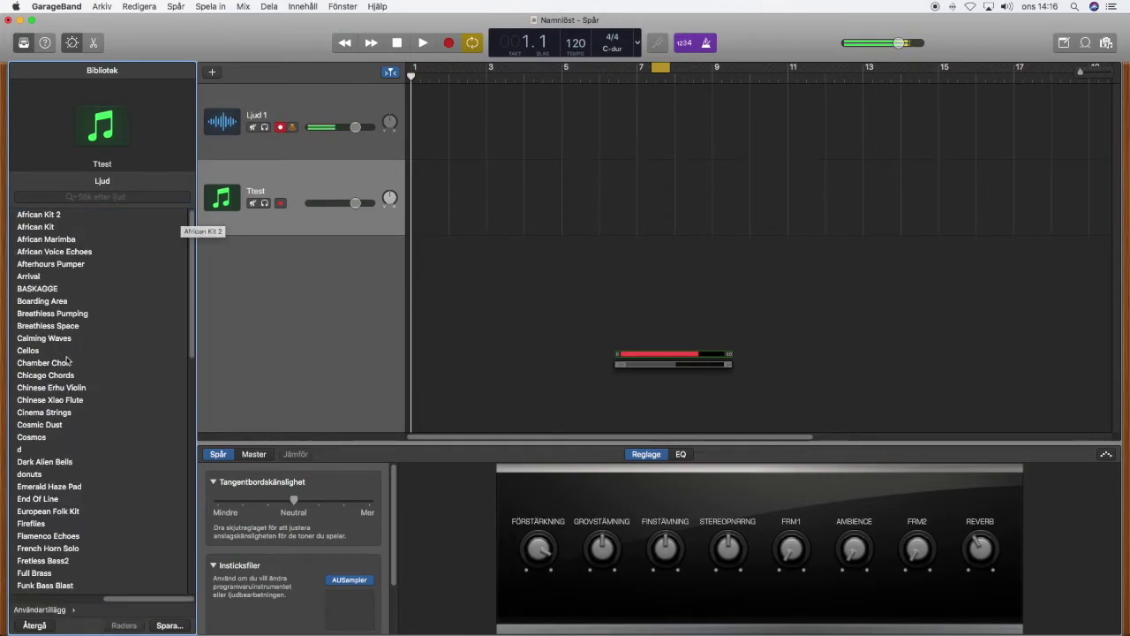
scroll(109, 403, "down", 15)
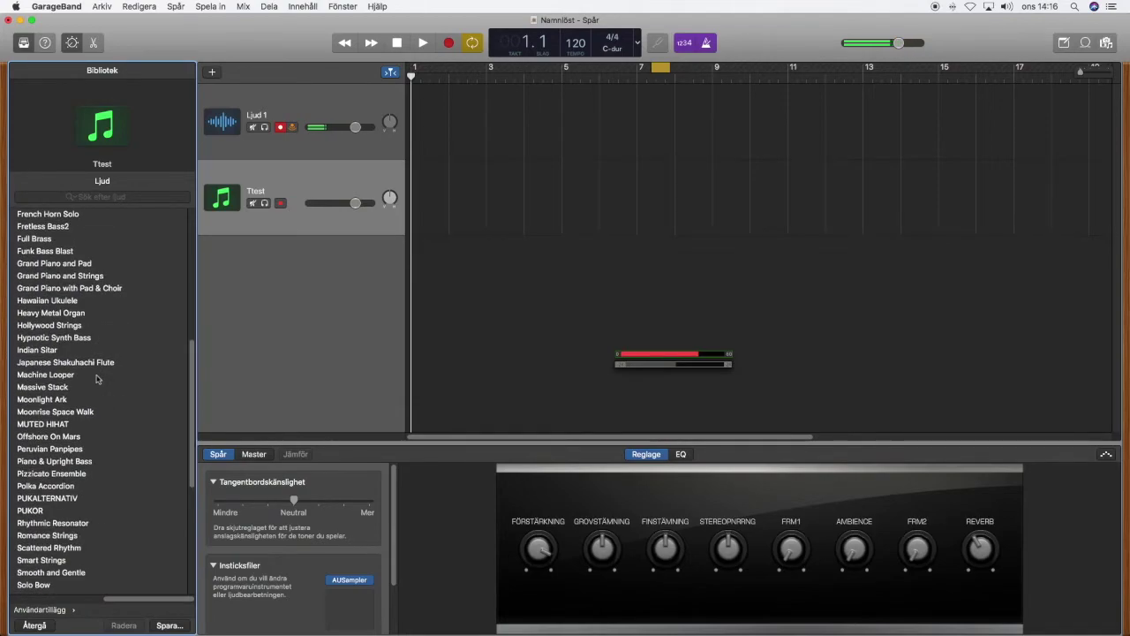
scroll(98, 378, "down", 5)
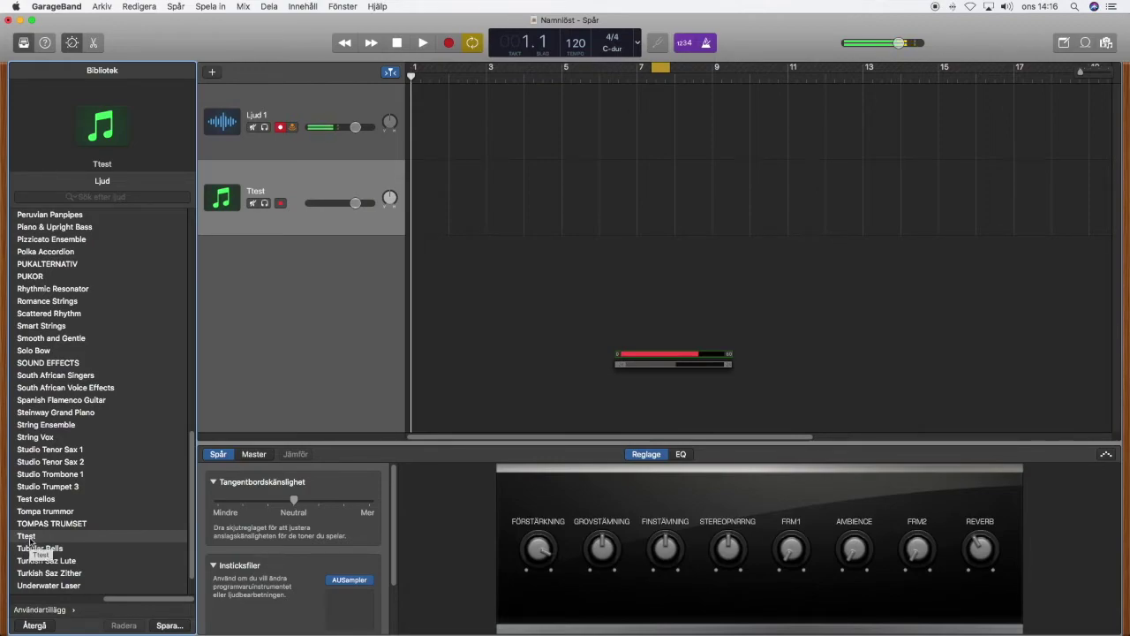
left_click(30, 539)
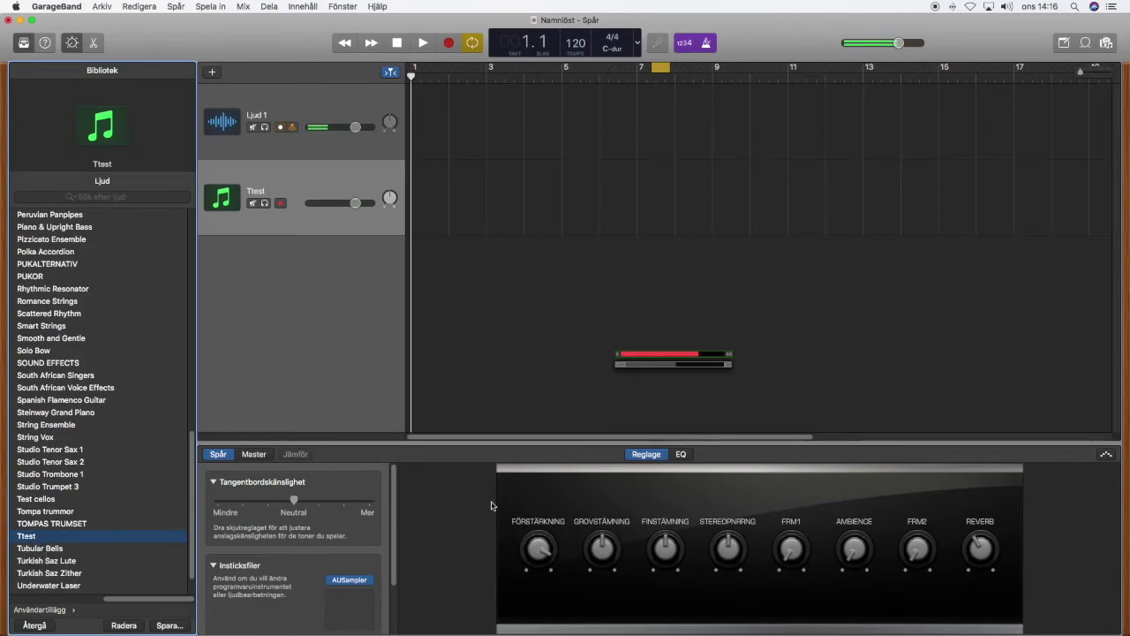
left_click(311, 181)
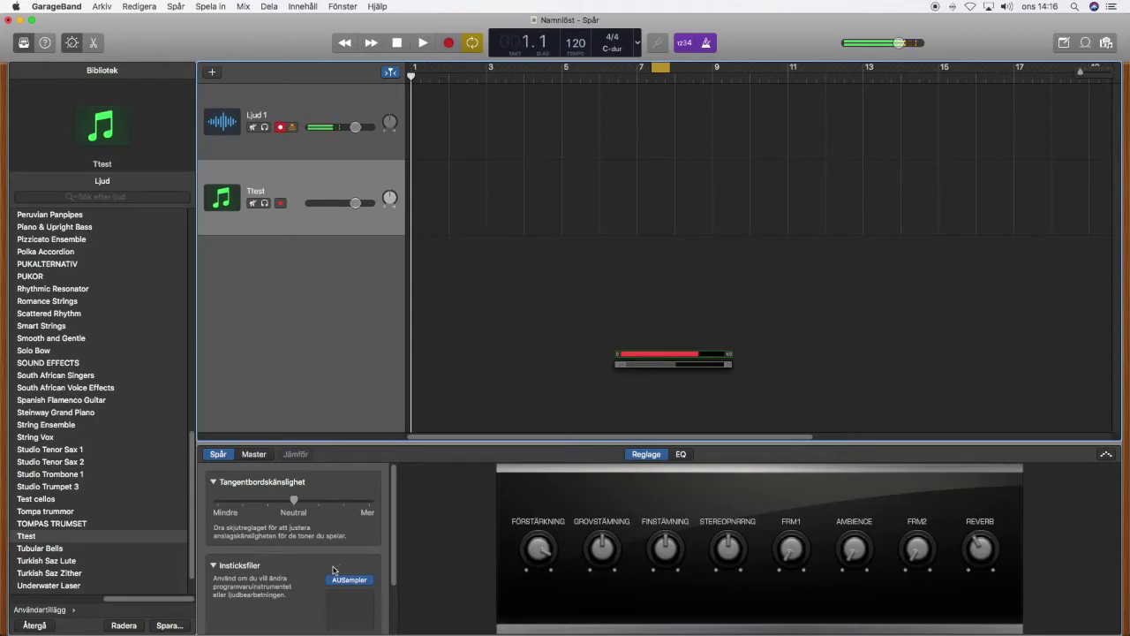
mouse_move(346, 582)
left_click(345, 580)
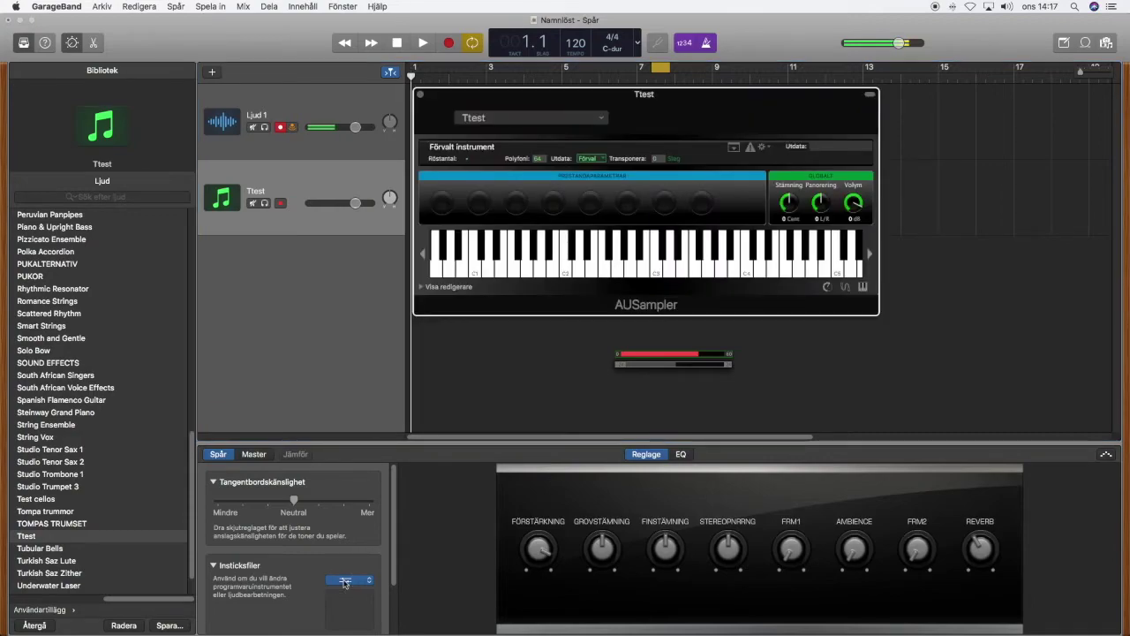
left_click(422, 286)
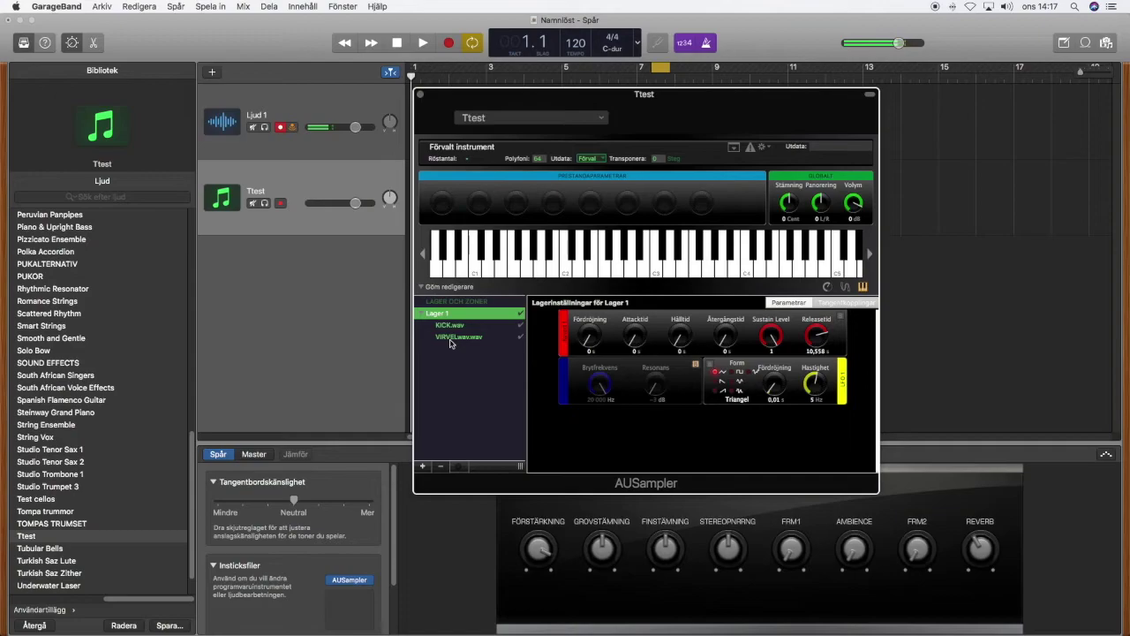
left_click(420, 94)
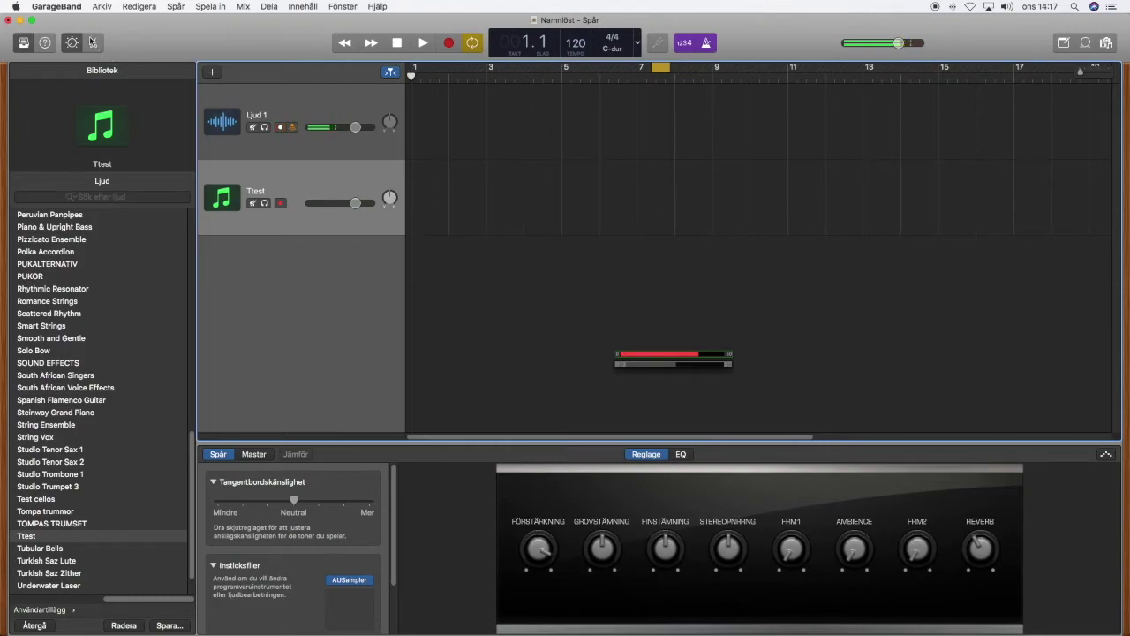
Step: Open the TRUMMY.band project from Arkiv and start playback
left_click(101, 7)
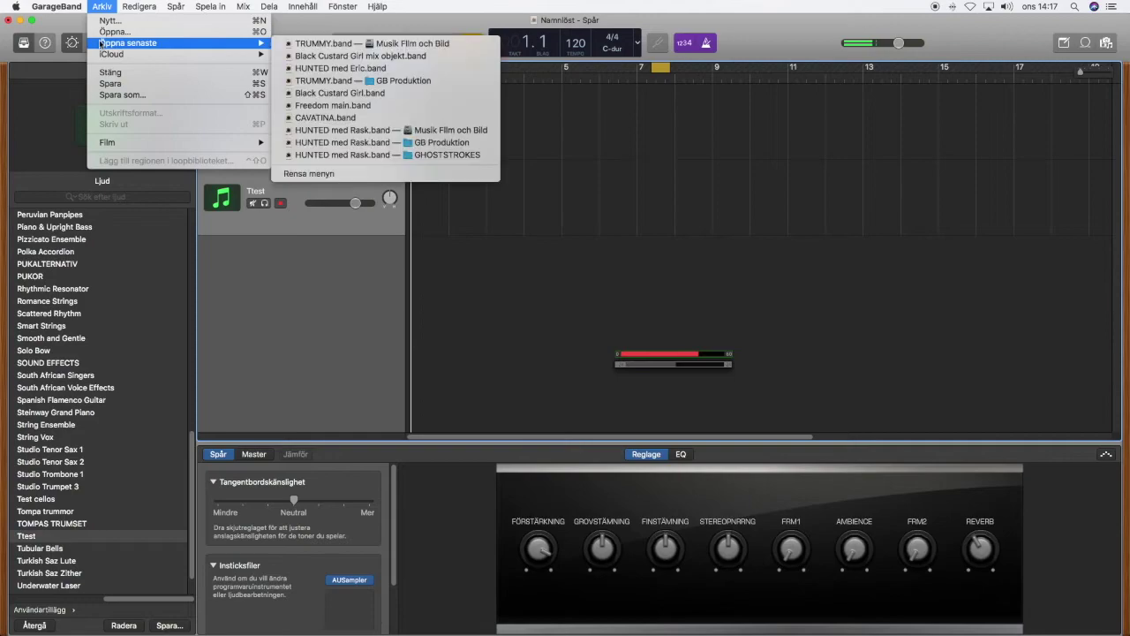
left_click(123, 32)
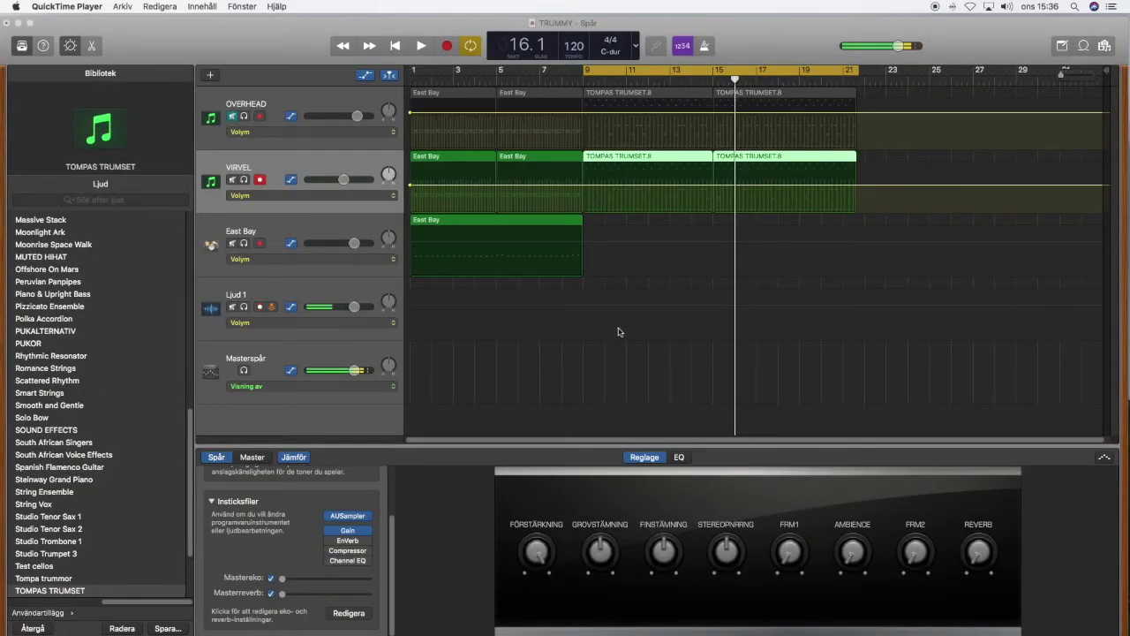
left_click(421, 46)
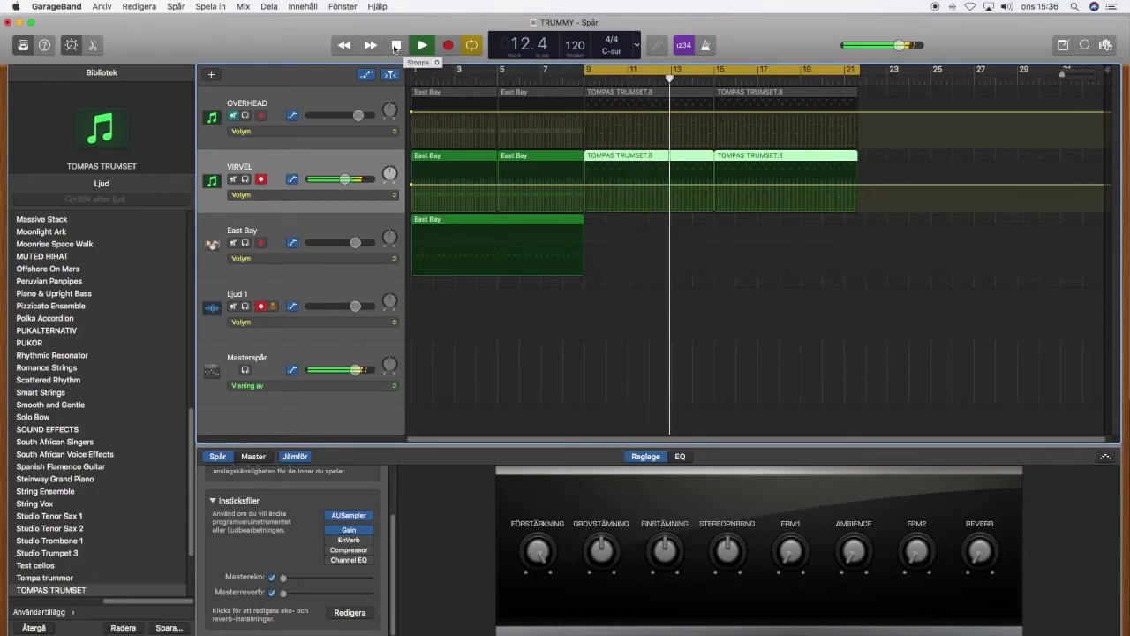
Step: Enable the EnVerb and Channel EQ effects on VIRVEL and play the drums to hear them
left_click(396, 45)
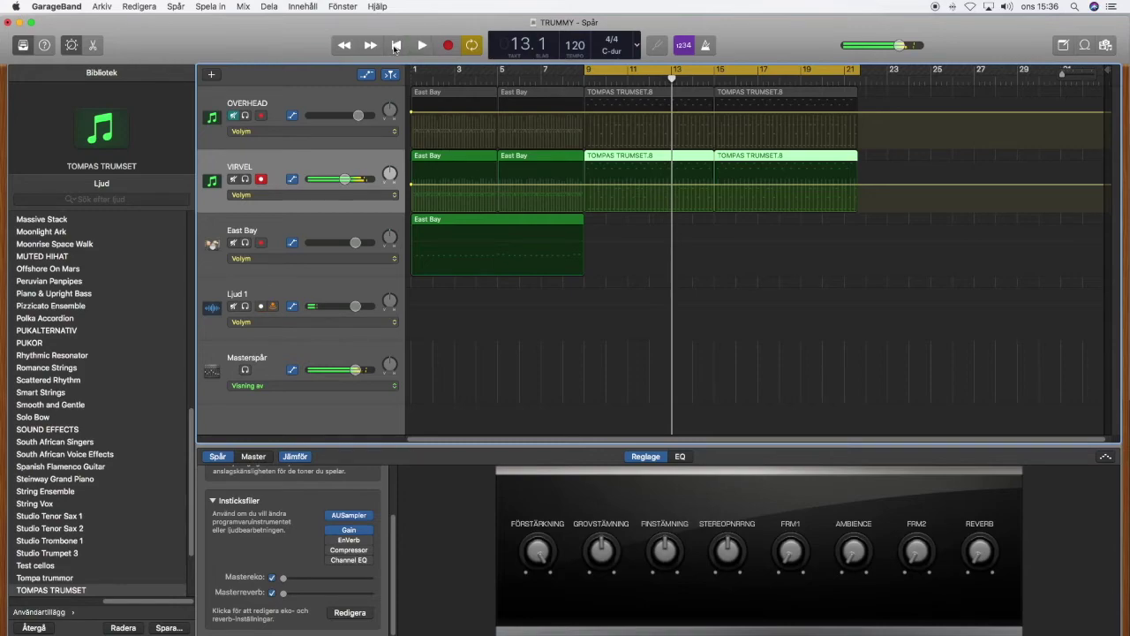
left_click(331, 541)
left_click(330, 561)
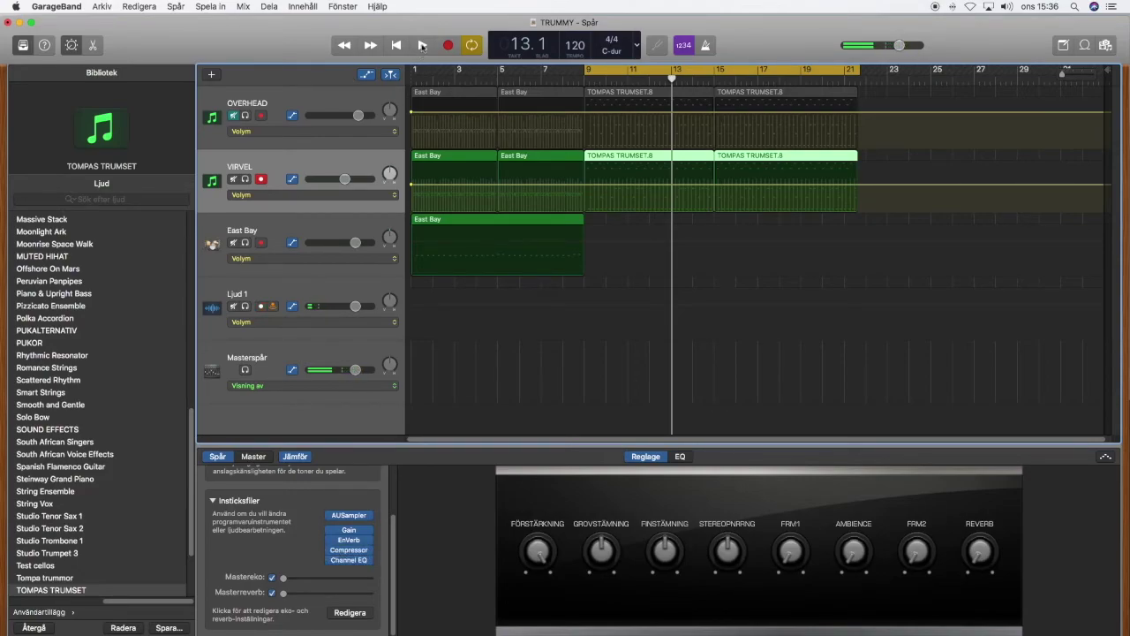
left_click(422, 45)
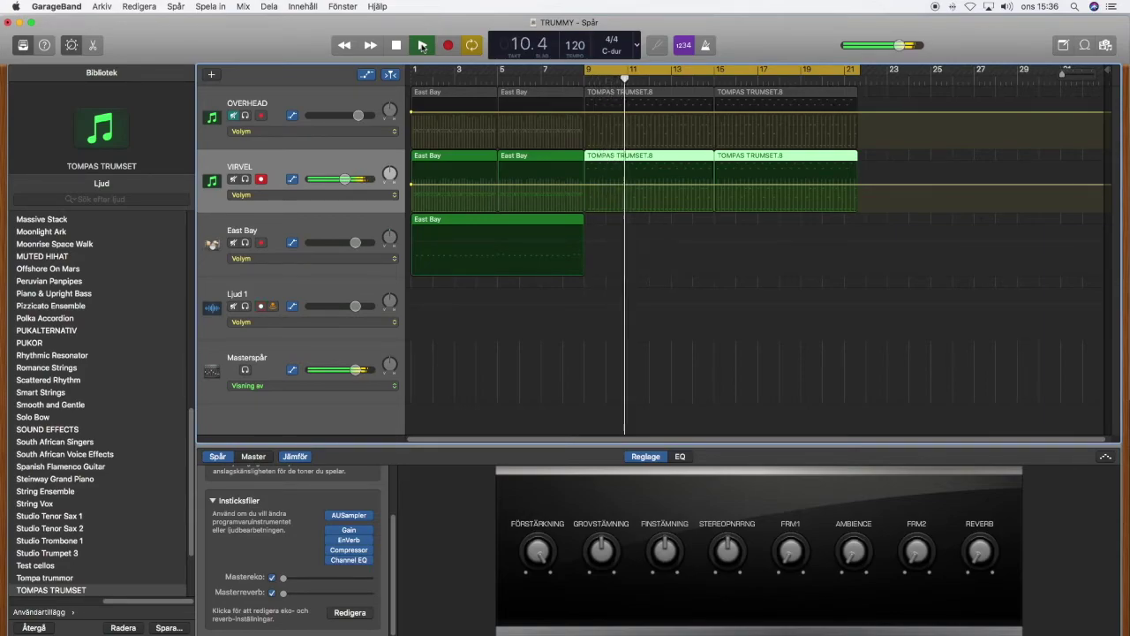
left_click(398, 46)
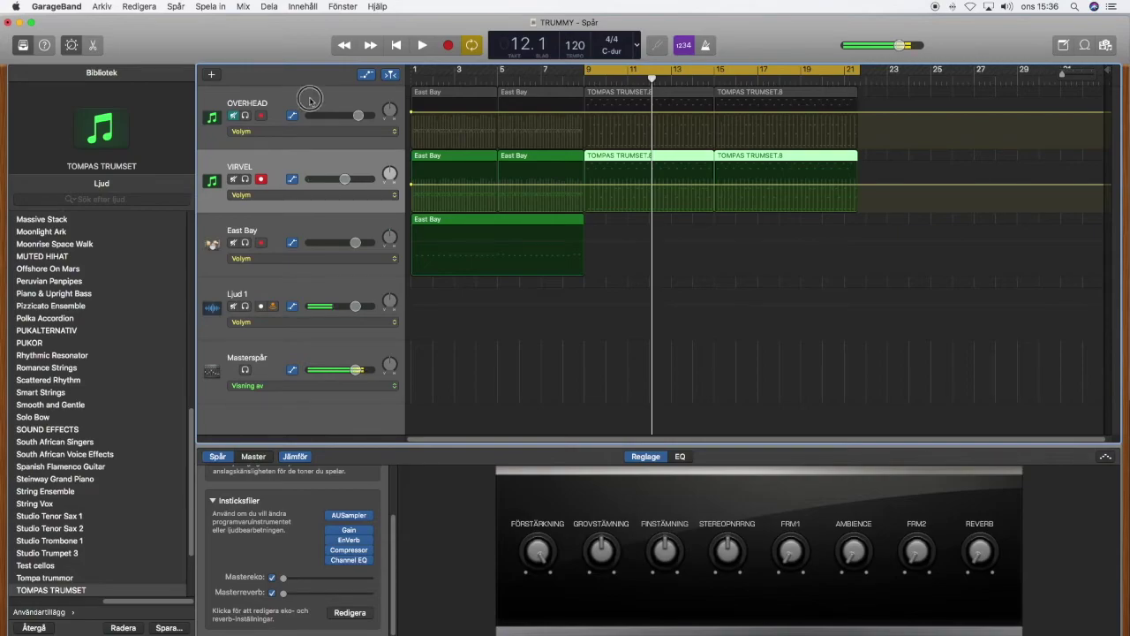
Step: Select the OVERHEAD track and open its PlatinumVerb settings
left_click(310, 101)
mouse_move(350, 546)
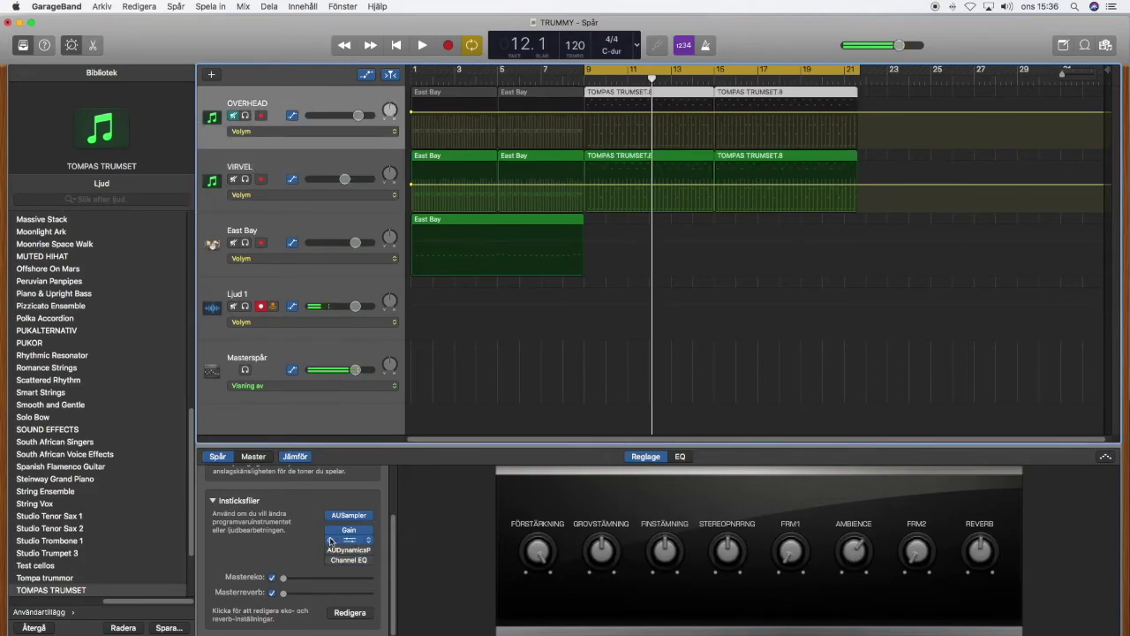
left_click(350, 541)
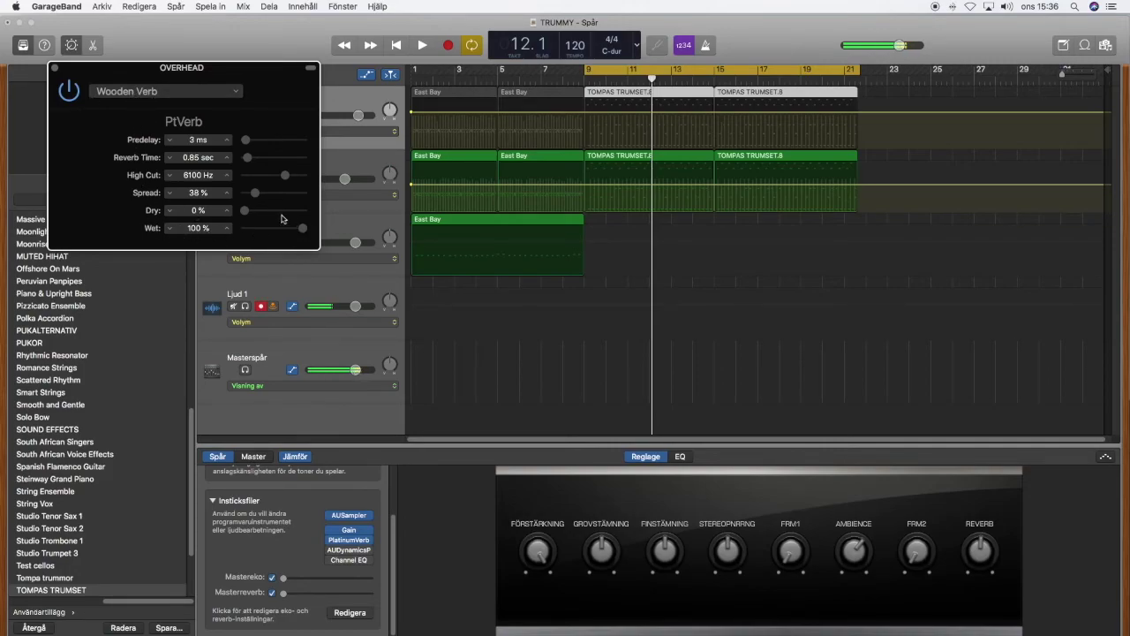
Step: Close PlatinumVerb, unmute OVERHEAD, mute VIRVEL, and play the overhead track alone
left_click(55, 68)
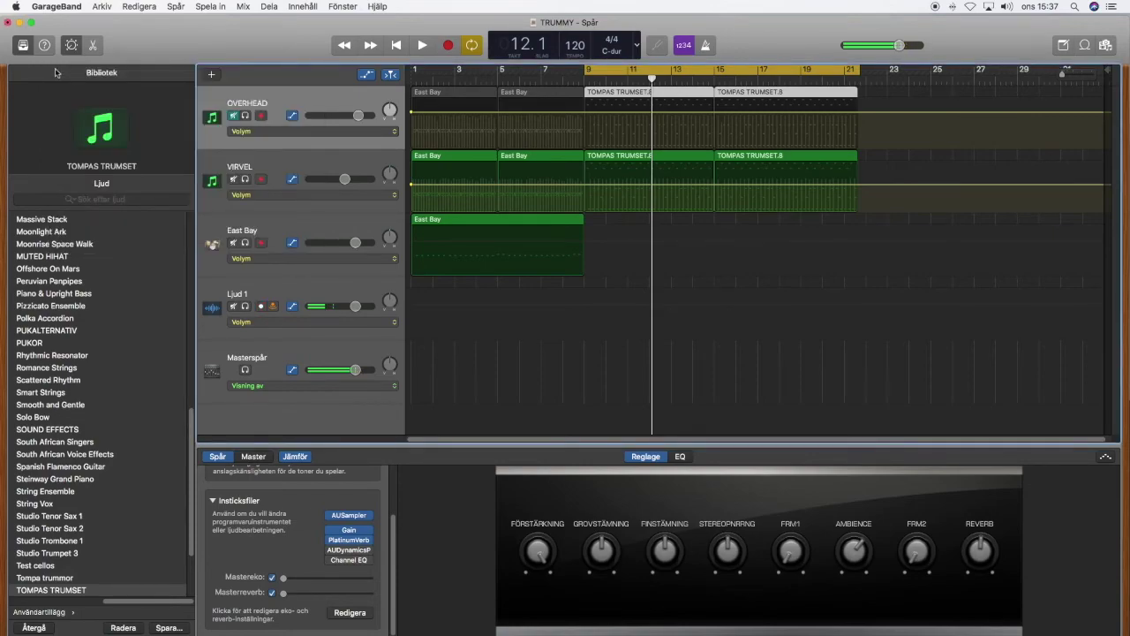
left_click(233, 116)
left_click(233, 179)
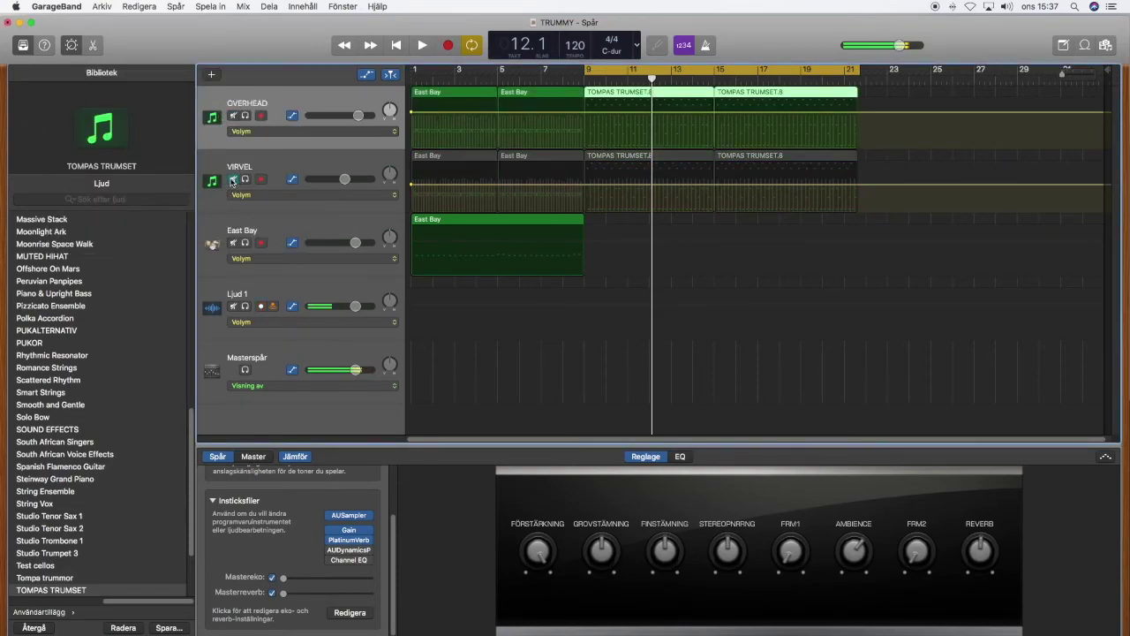
left_click(424, 46)
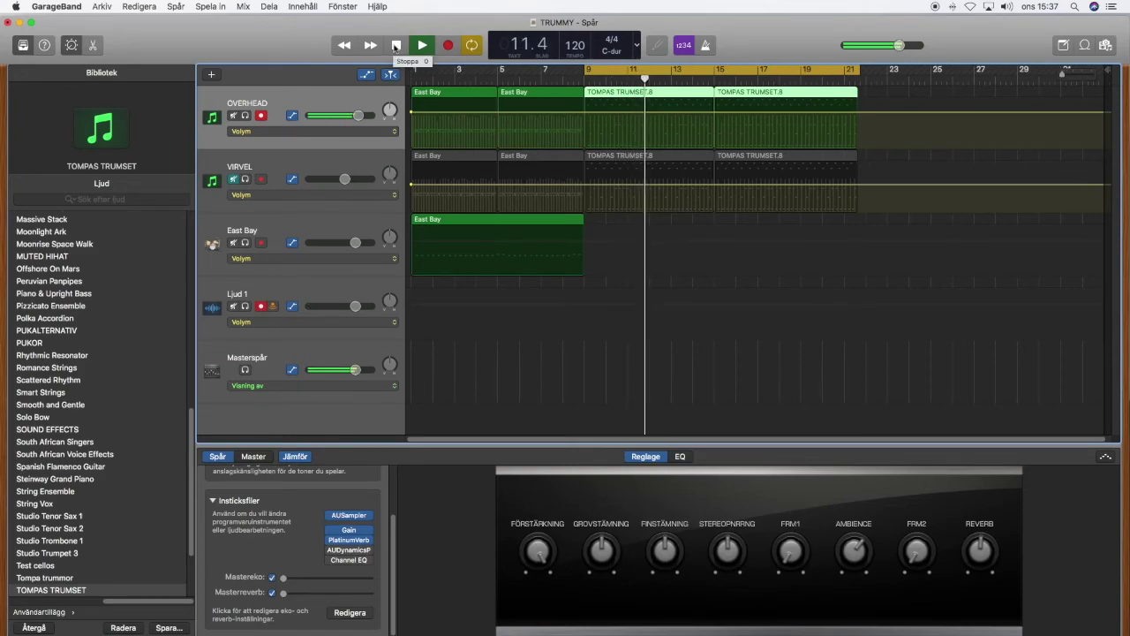
left_click(397, 46)
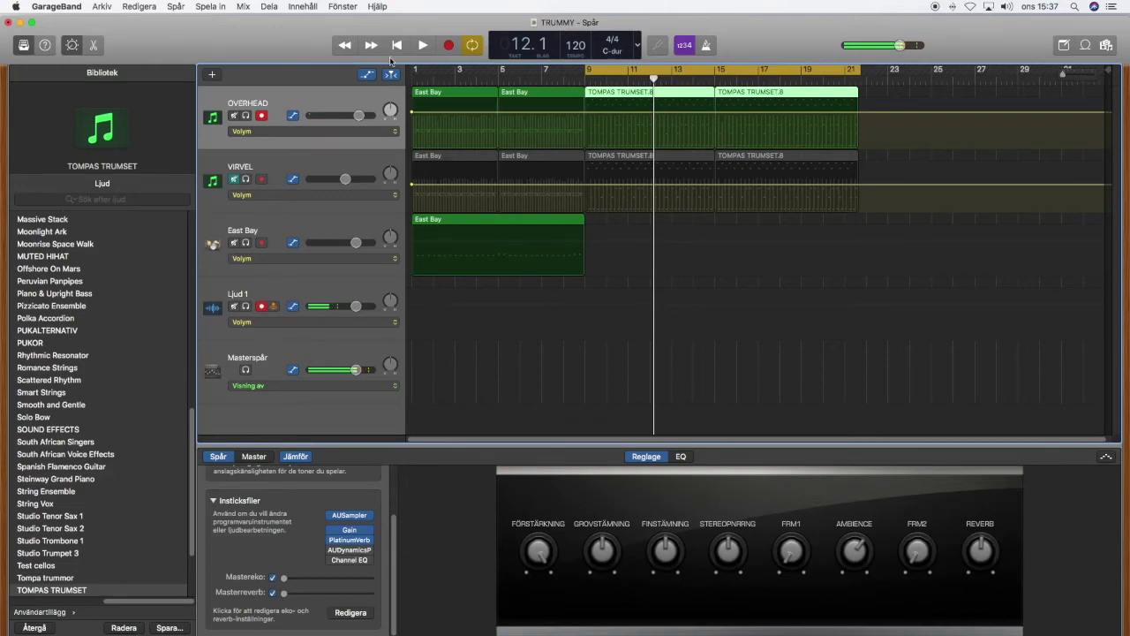
Step: Unmute VIRVEL, pull OVERHEAD's volume fully down during playback, then select VIRVEL and move to bar 9
left_click(235, 180)
left_click(235, 180)
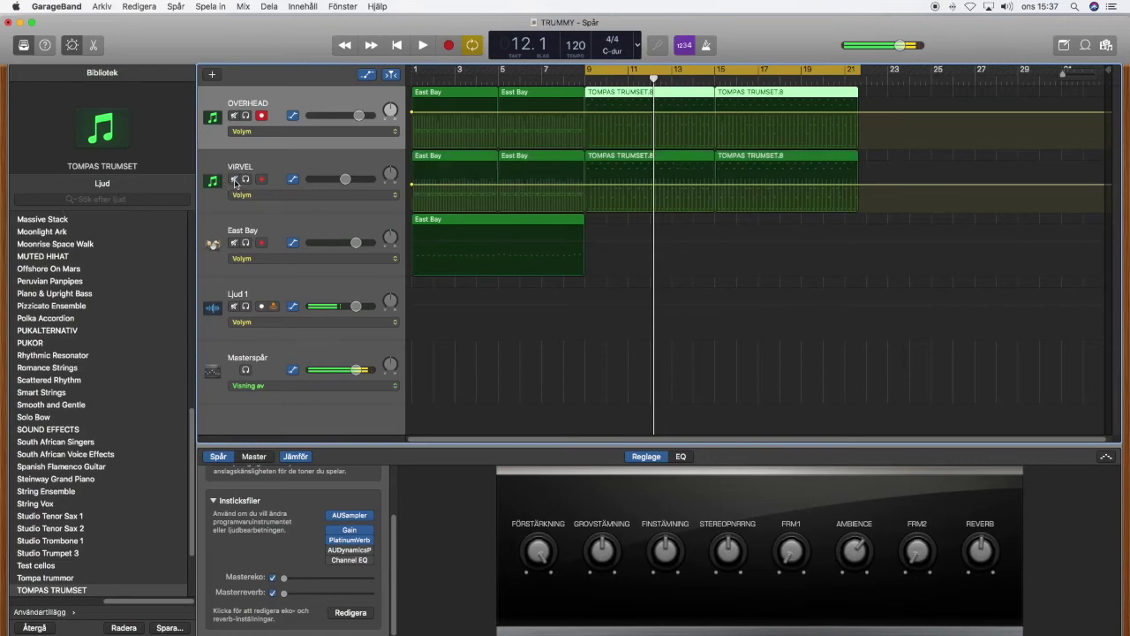
left_click(424, 46)
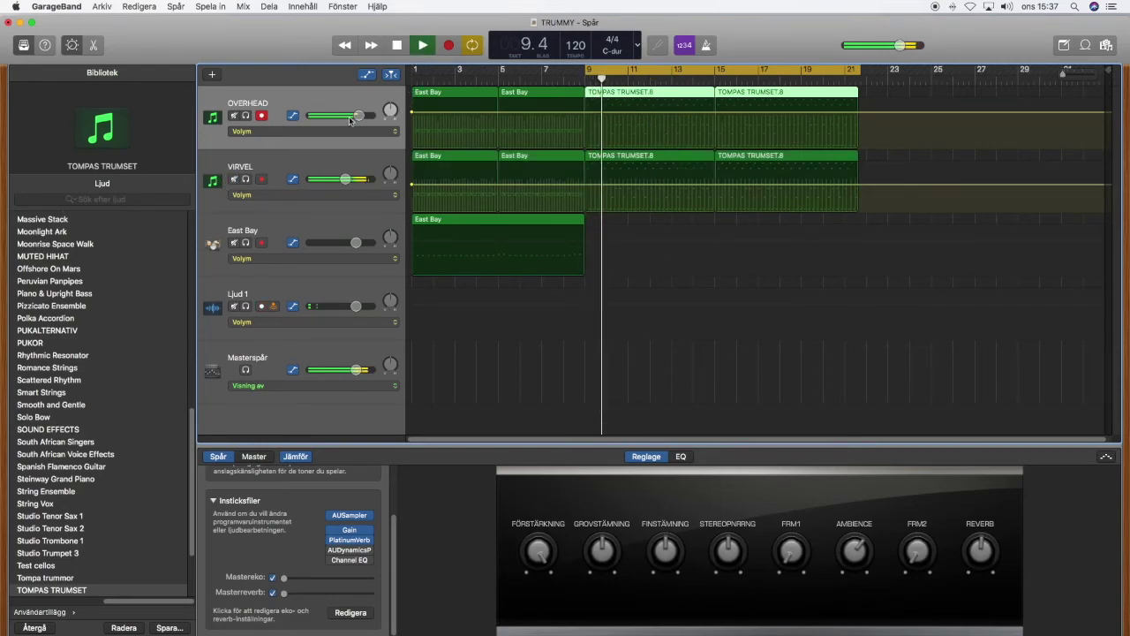
left_click_drag(350, 120, 353, 144)
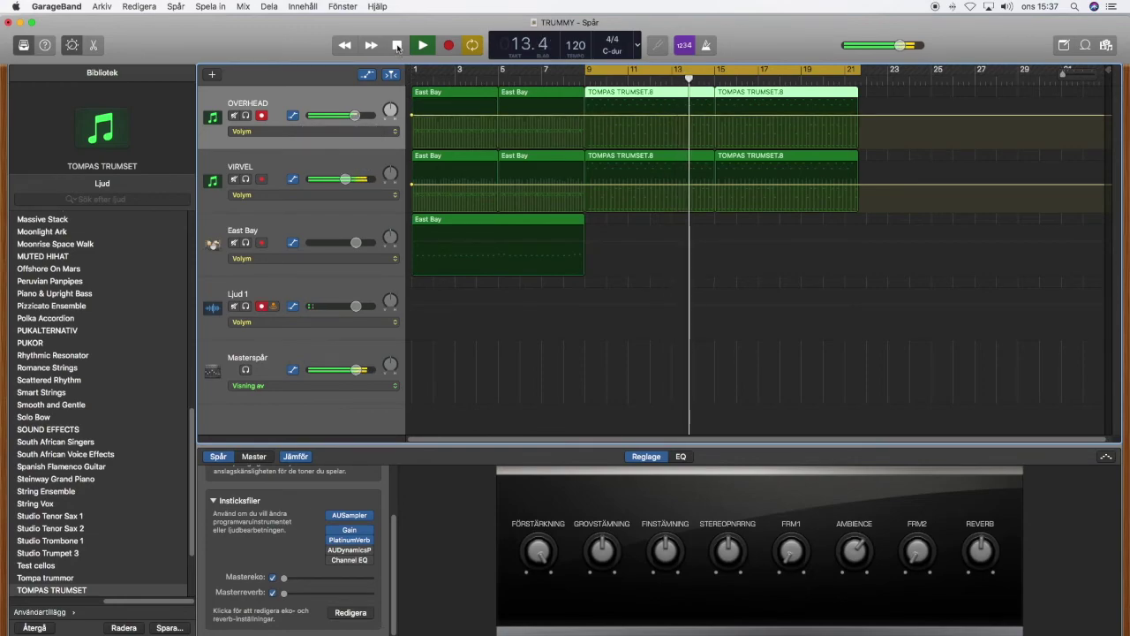
left_click(397, 46)
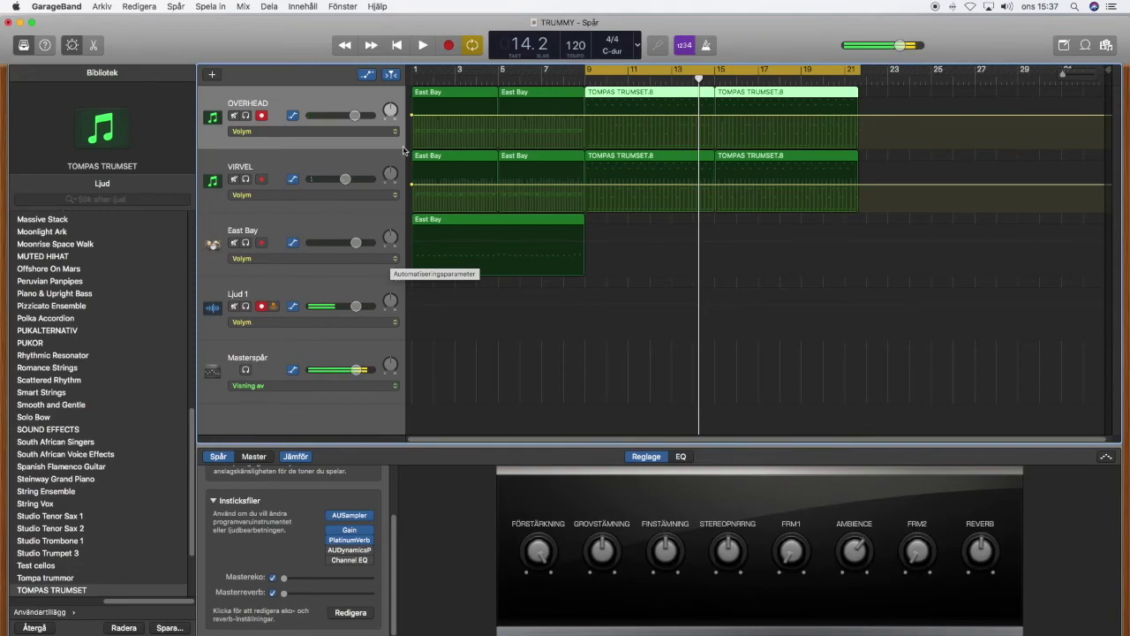
left_click(301, 166)
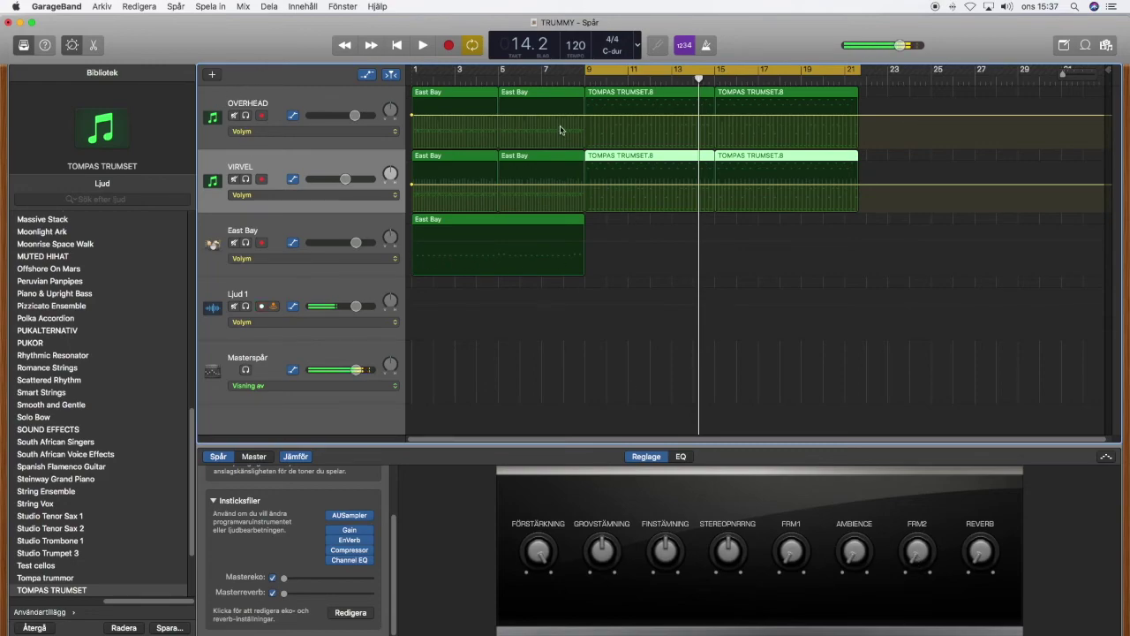
left_click(585, 94)
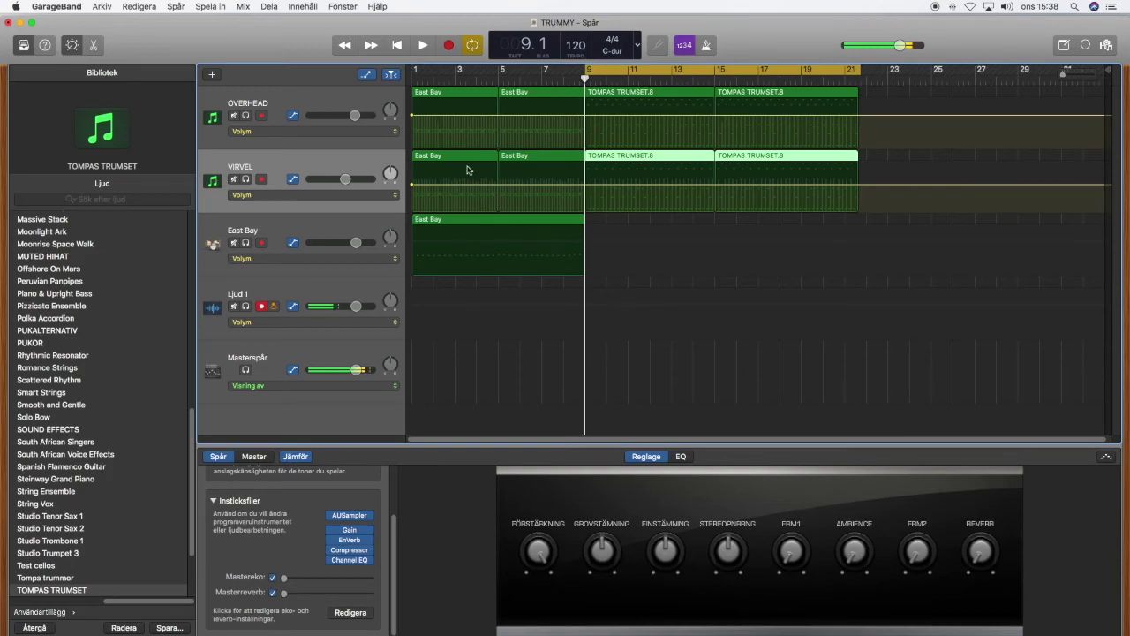
Step: Play the drums from bar 9 while turning VIRVEL's FINSTÄMNING knob up slightly, then stop
left_click(424, 46)
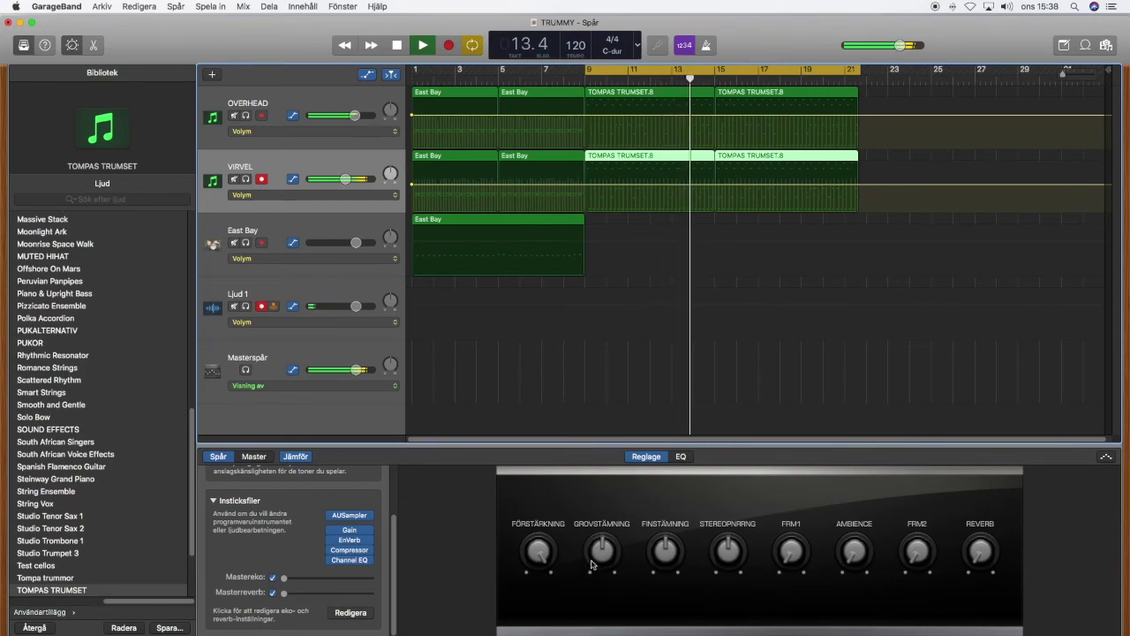
left_click(598, 460)
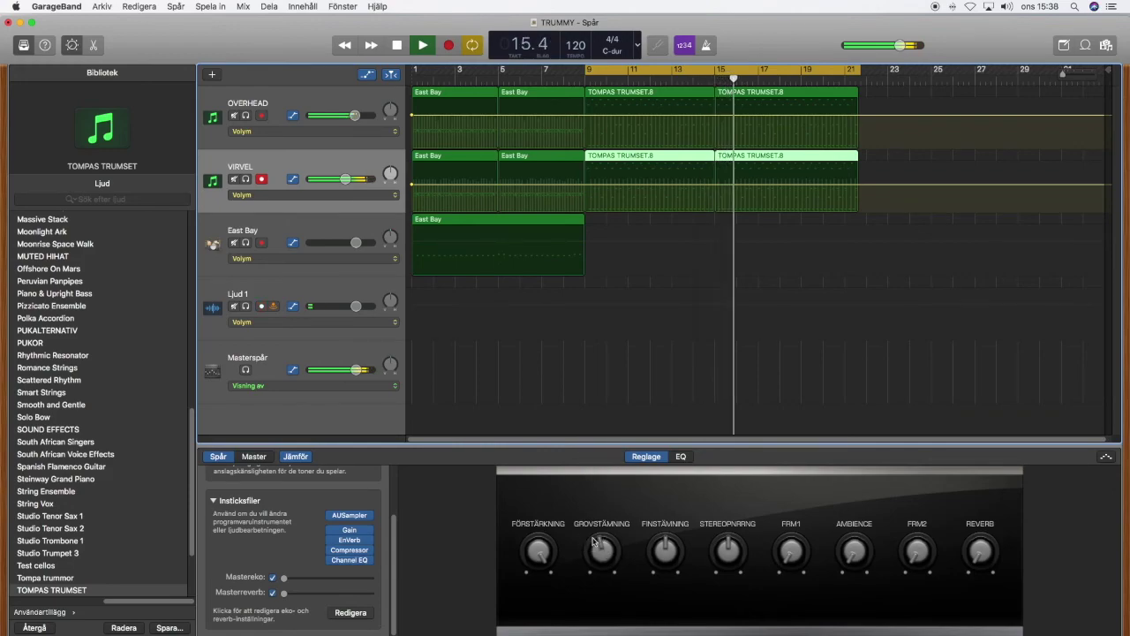
key("space")
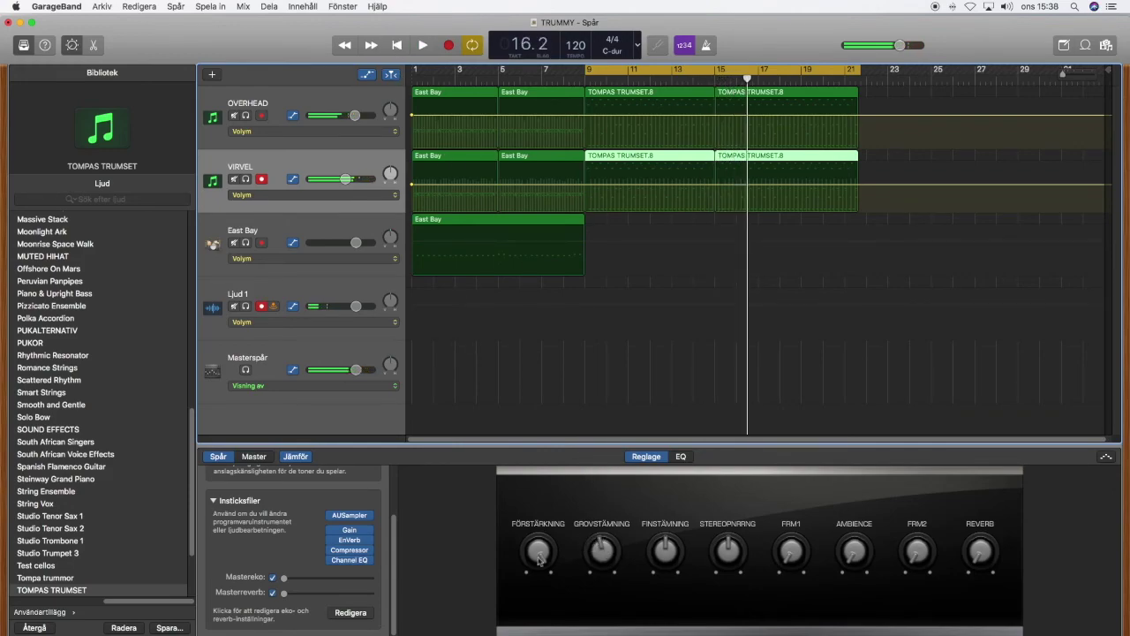
left_click(601, 553)
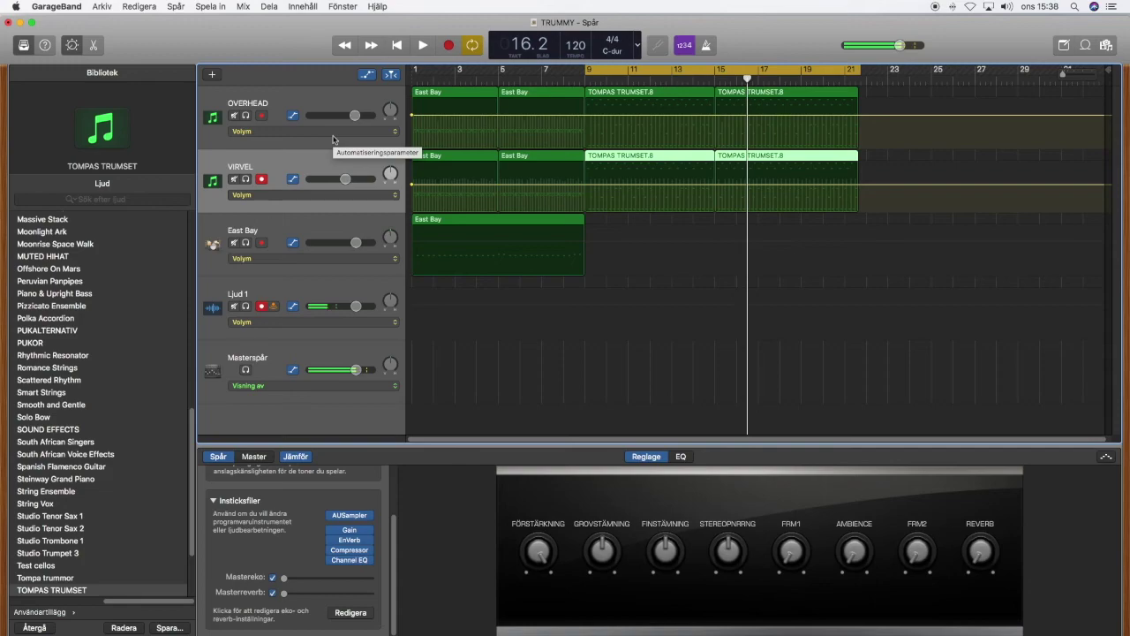
left_click(423, 45)
left_click(667, 545)
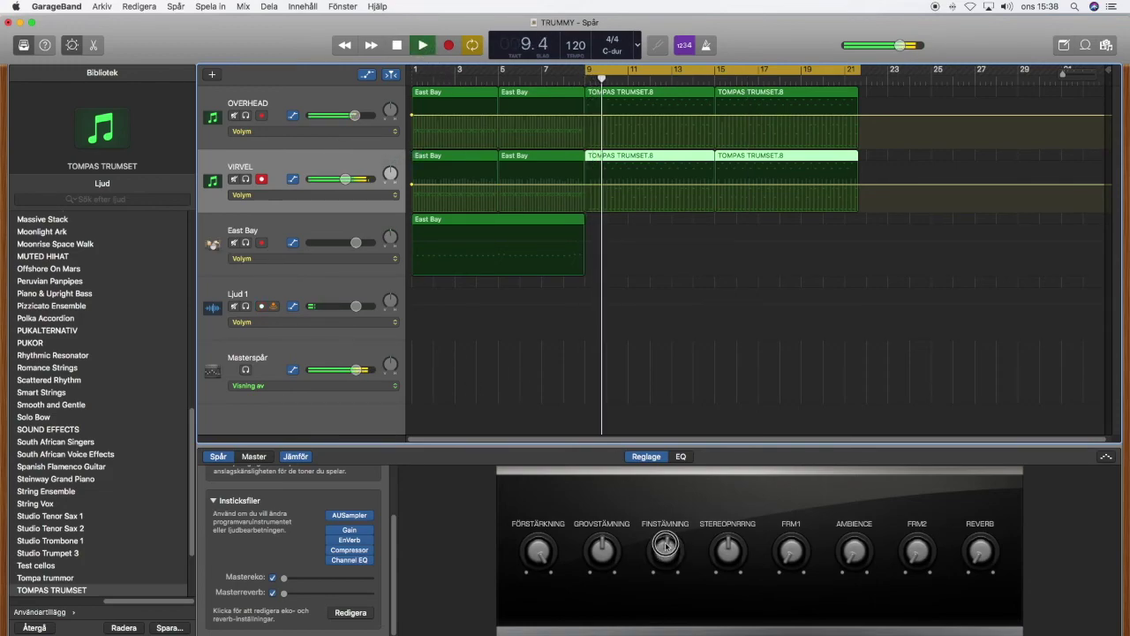
mouse_move(667, 545)
left_mouse_down()
mouse_move(669, 511)
mouse_move(674, 600)
mouse_move(667, 545)
left_mouse_up()
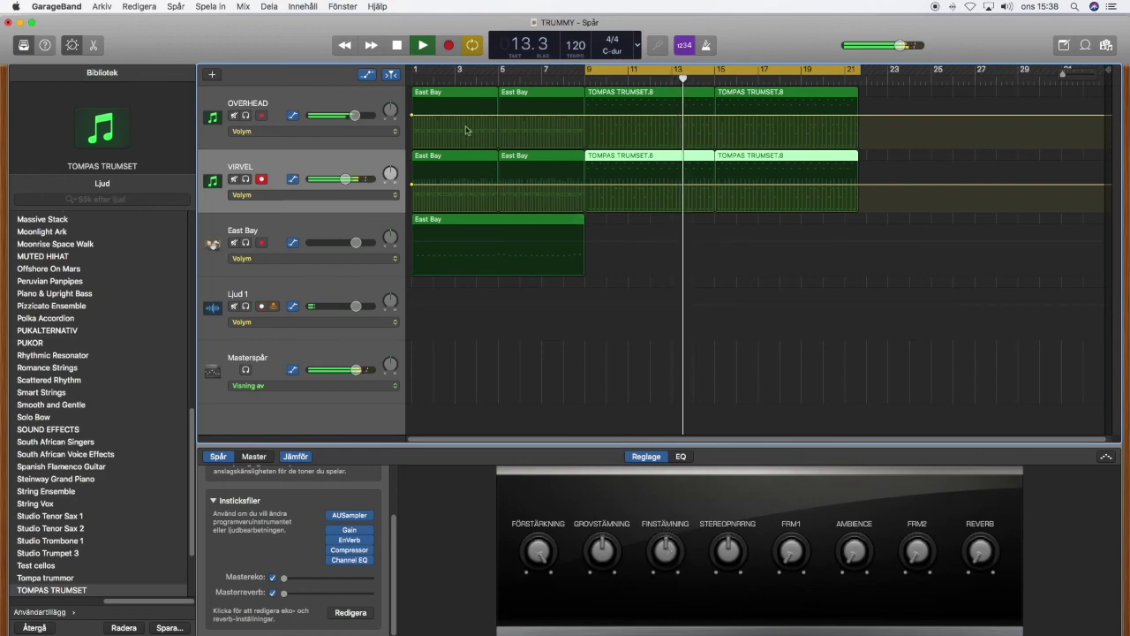
left_click(397, 45)
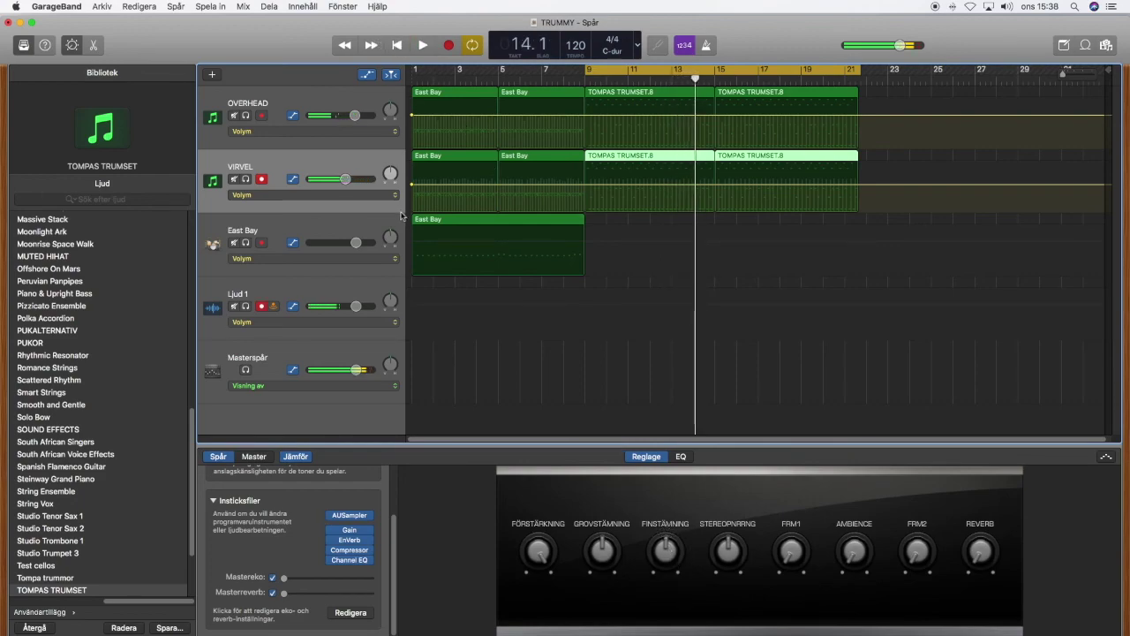